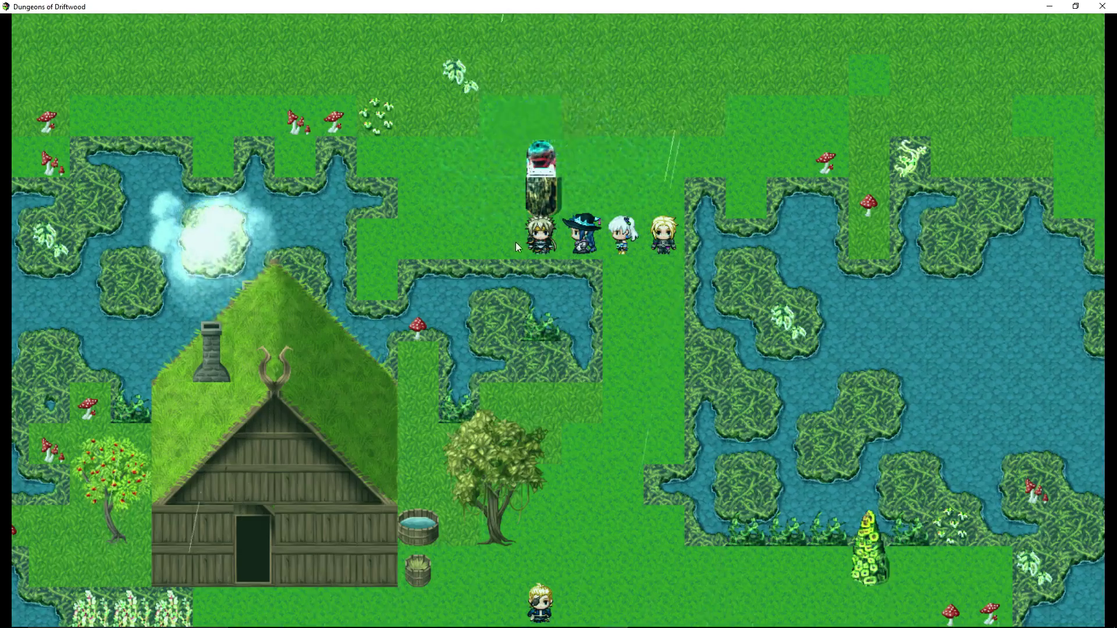
- Walk the party west past the orb pedestal into the grassy inlet beside the water
key("Left")
key("Left")
key("Left")
key("Left")
key("Down")
key("Up")
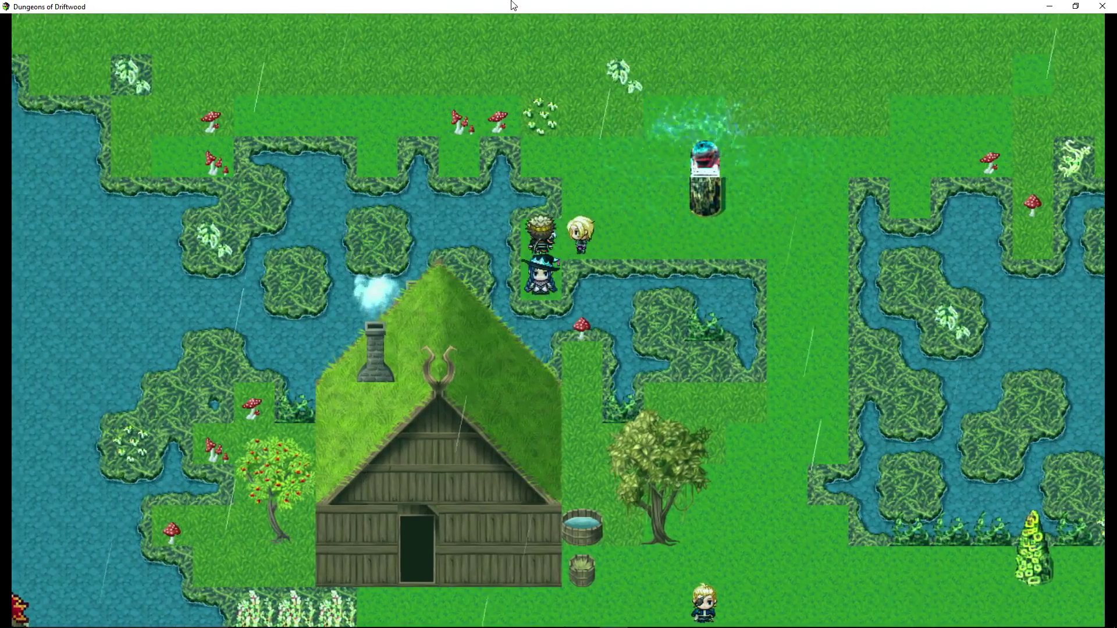
- Lead the party around the small pond and up the narrow grass strip beside the house
key("Right")
key("Right")
key("Right")
key("Right")
key("Right")
key("Right")
key("Down")
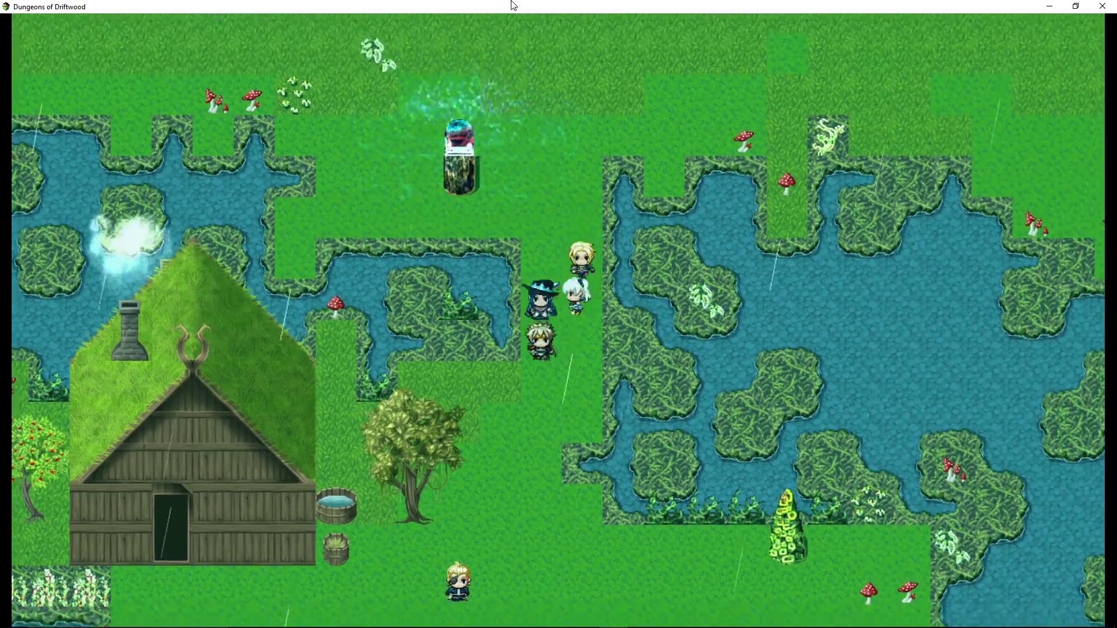
key("Down")
key("Down")
key("Left")
key("Left")
key("Left")
key("Left")
key("Left")
key("Up")
key("Up")
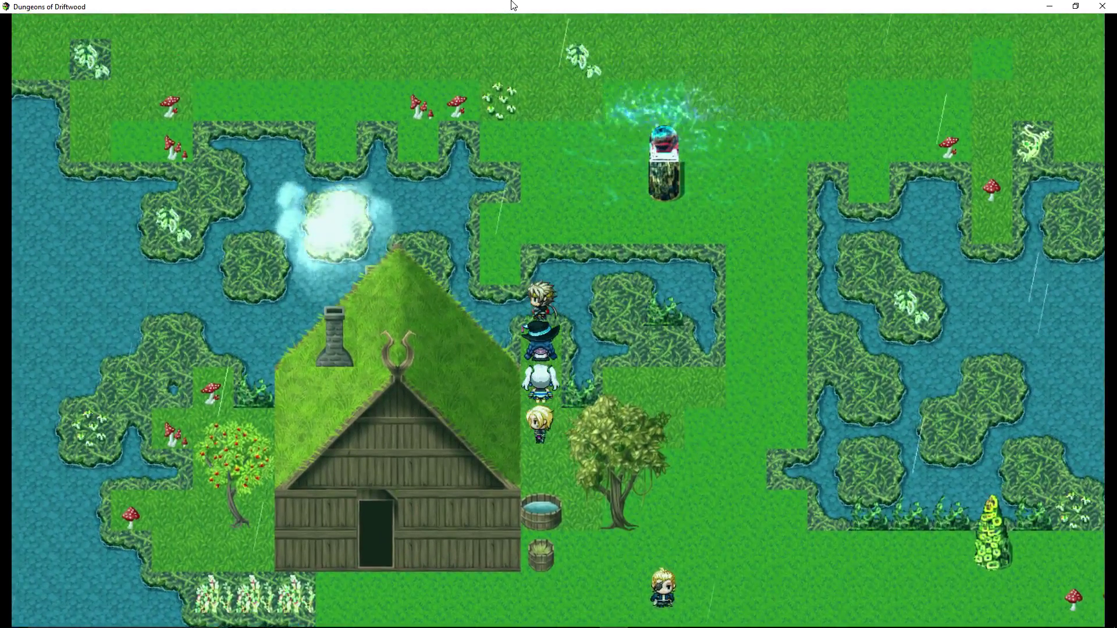
- Bring the party back from the grass strip, around the tree and up the path to the orb pedestal
key("Down")
key("Down")
key("Down")
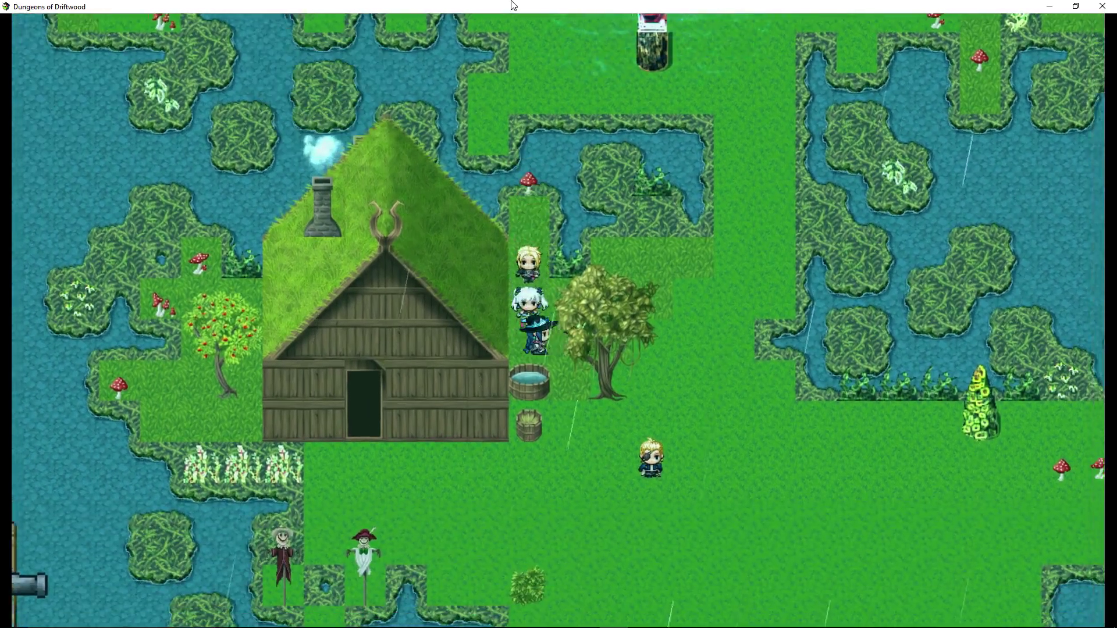
key("Right")
key("Right")
key("Up")
key("Up")
key("Right")
key("Right")
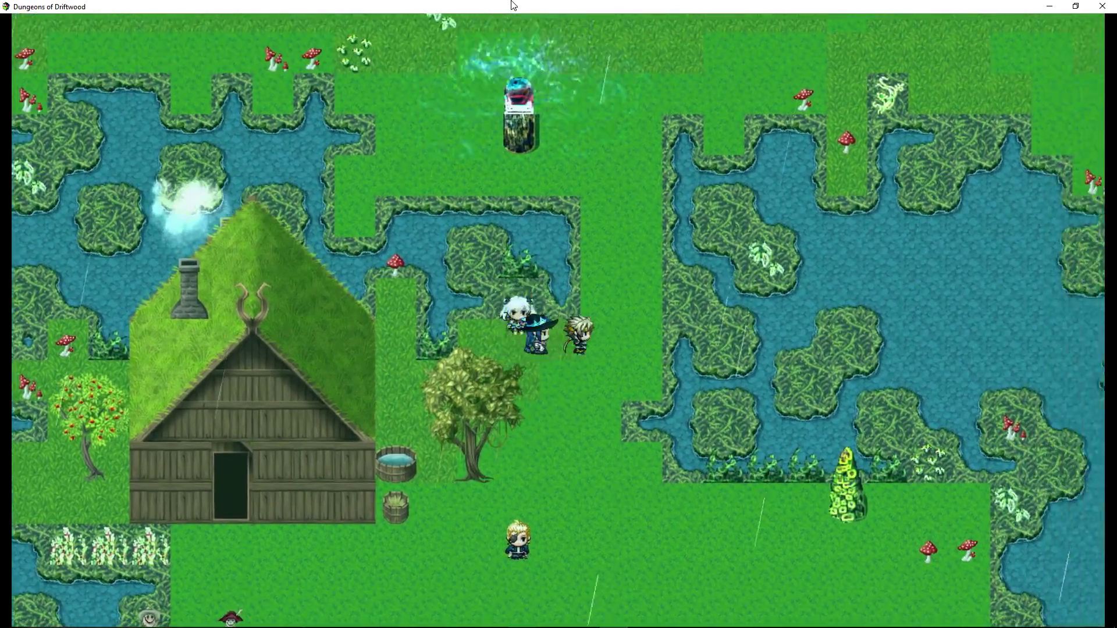
key("Right")
key("Up")
key("Up")
key("Left")
key("Up")
key("Up")
key("Up")
key("Left")
key("Down")
key("Left")
key("Left")
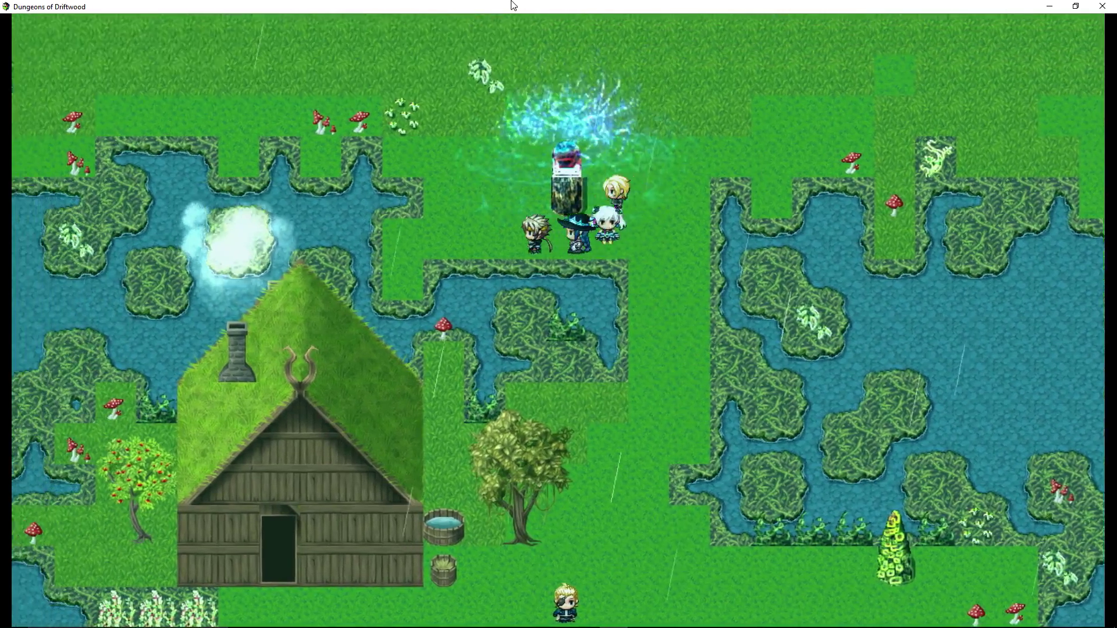
- Pace the party west and back east in front of the orb pedestal to view its animation
key("Left")
key("Left")
key("Left")
key("Down")
key("Up")
key("Right")
key("Right")
key("Right")
key("Right")
key("Right")
key("Right")
key("Right")
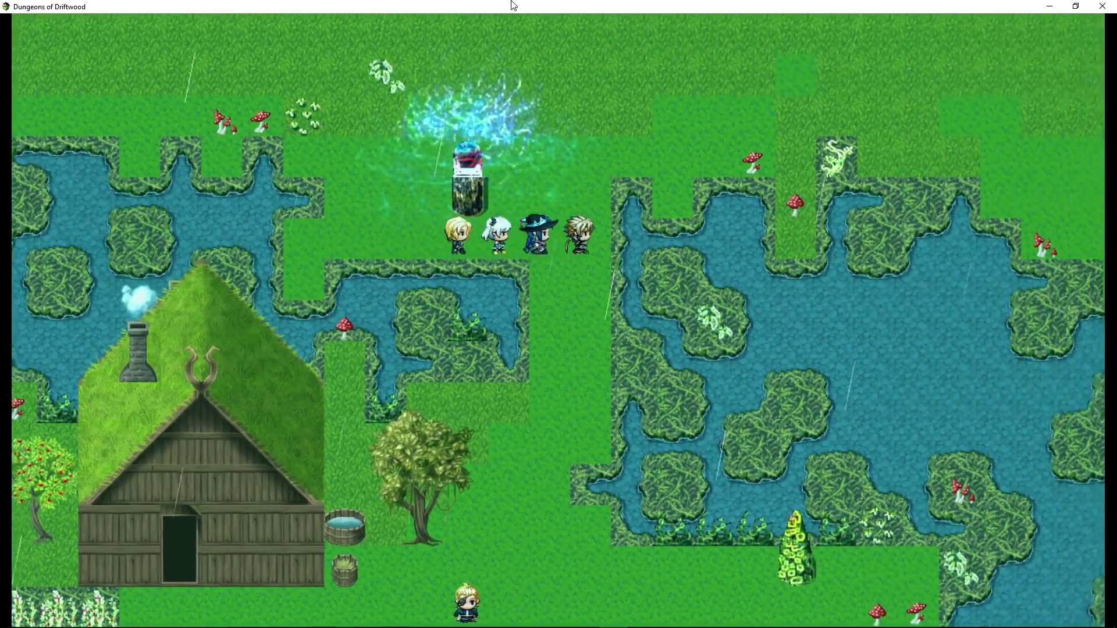
- Walk the party down the path and around to the grass just south of the eye-patched character
key("Down")
key("Down")
key("Down")
key("Down")
key("Left")
key("Down")
key("Down")
key("Down")
key("Down")
key("Down")
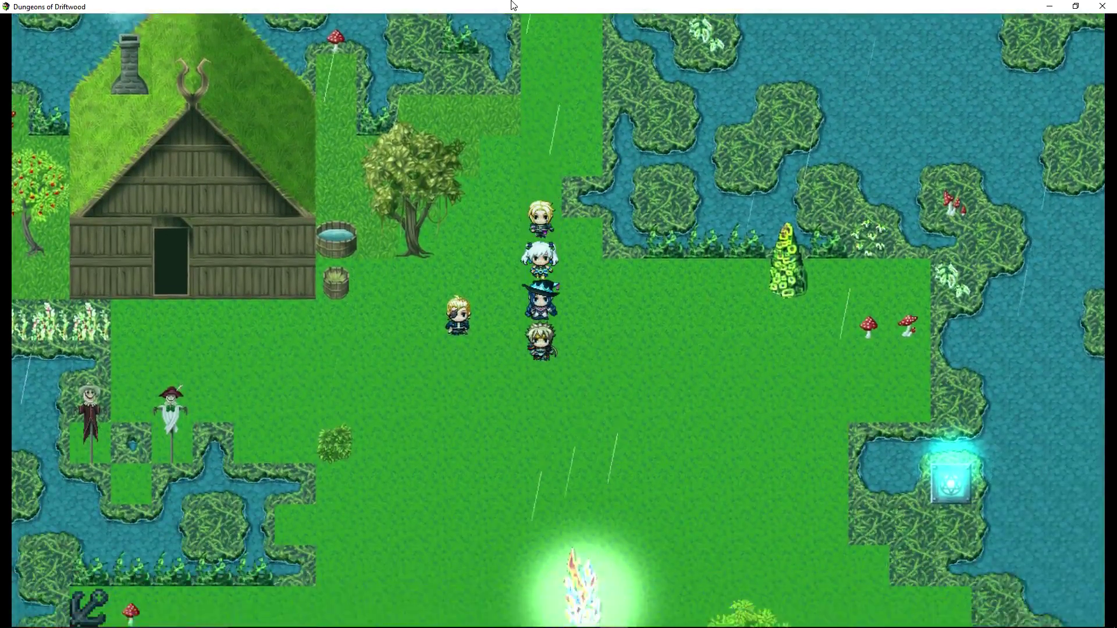
key("Left")
key("Left")
key("Left")
key("Up")
key("Up")
key("Up")
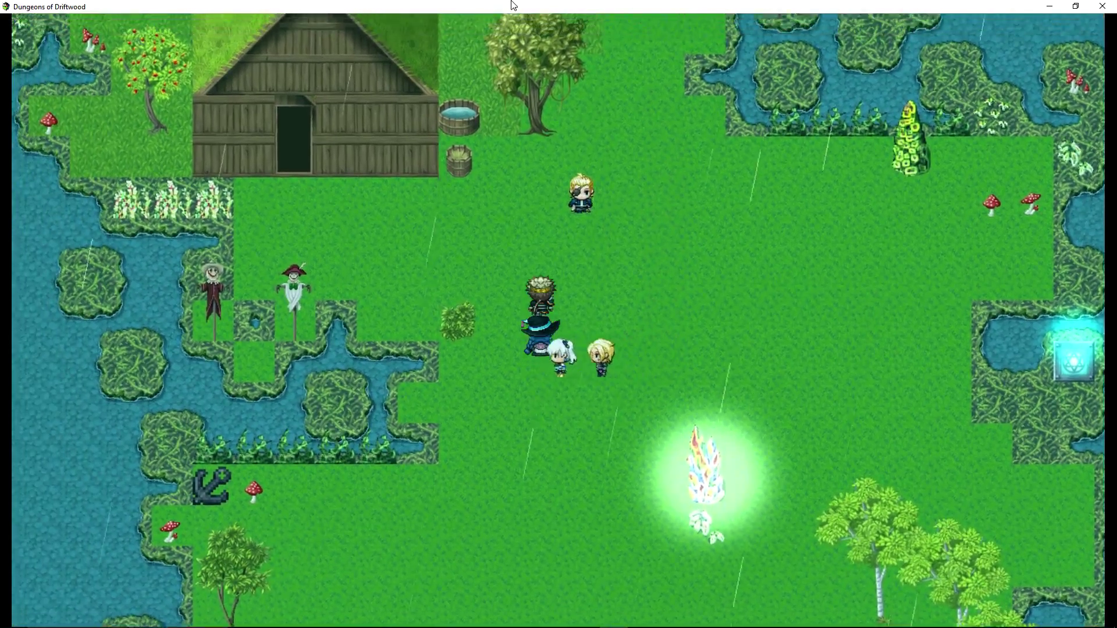
- Walk the party southeast to the grass just below the glowing crystal
key("Right")
key("Down")
key("Down")
key("Down")
key("Down")
key("Down")
- Roam the open grass between the glowing crystal, the lone bush and the eye-patched character
key("Down")
key("Down")
key("Down")
key("Right")
key("Right")
key("Right")
key("Right")
key("Right")
key("Right")
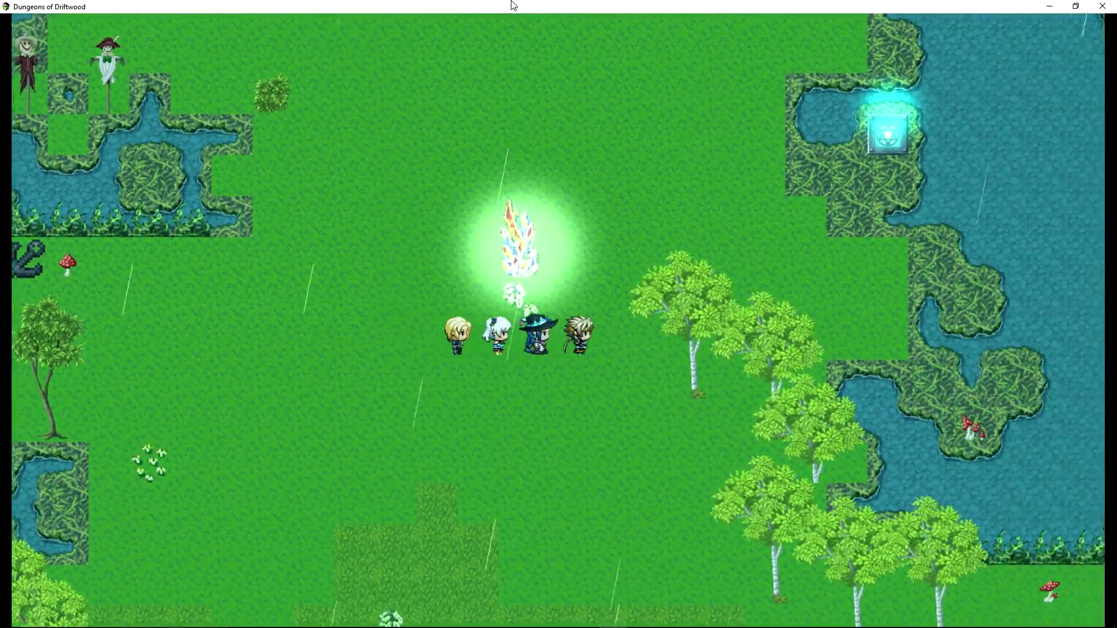
key("Up")
key("Up")
key("Up")
key("Left")
key("Left")
key("Left")
key("Left")
key("Left")
key("Down")
key("Down")
key("Down")
key("Down")
key("Down")
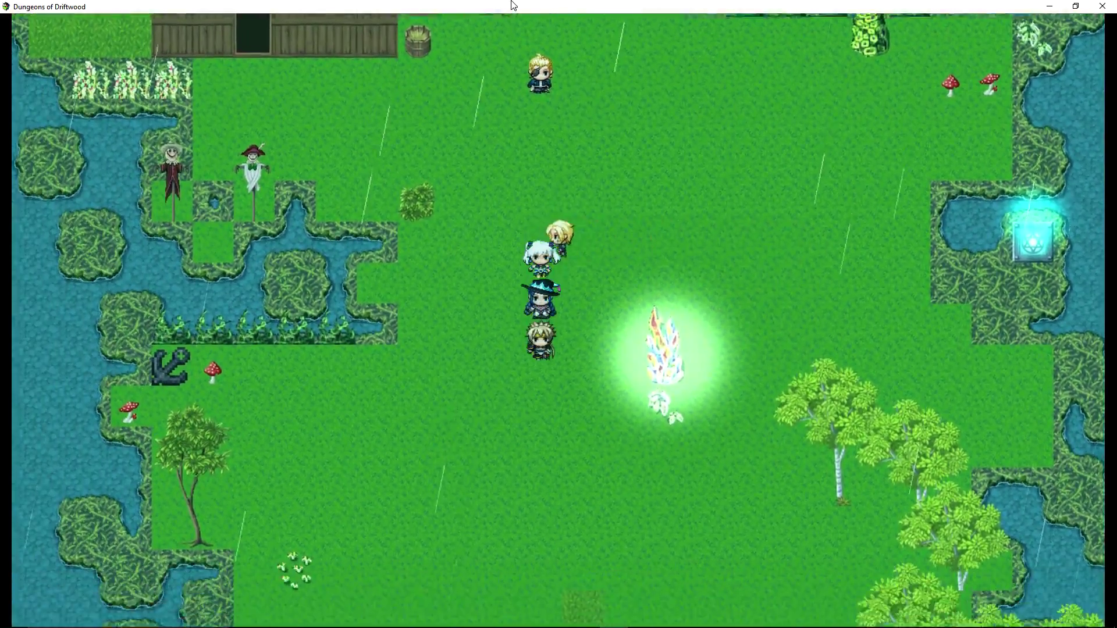
key("Left")
key("Left")
key("Left")
key("Up")
key("Up")
key("Up")
key("Right")
key("Right")
key("Right")
- Lead the party around the east side of the glowing crystal to its southwest side
key("Right")
key("Right")
key("Up")
key("Up")
key("Up")
key("Up")
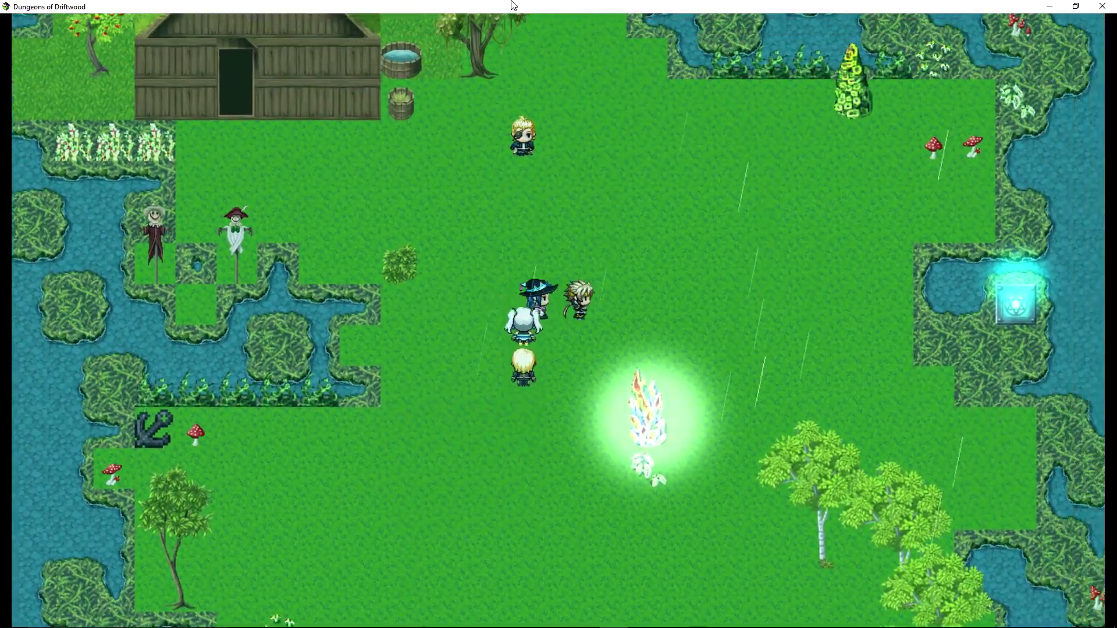
key("Down")
key("Right")
key("Right")
key("Right")
key("Right")
key("Right")
key("Right")
key("Right")
key("Down")
key("Down")
key("Down")
- Walk the party north and back south along the west side of the glowing crystal
key("Down")
key("Down")
key("Down")
key("Left")
key("Left")
key("Left")
key("Left")
key("Left")
key("Left")
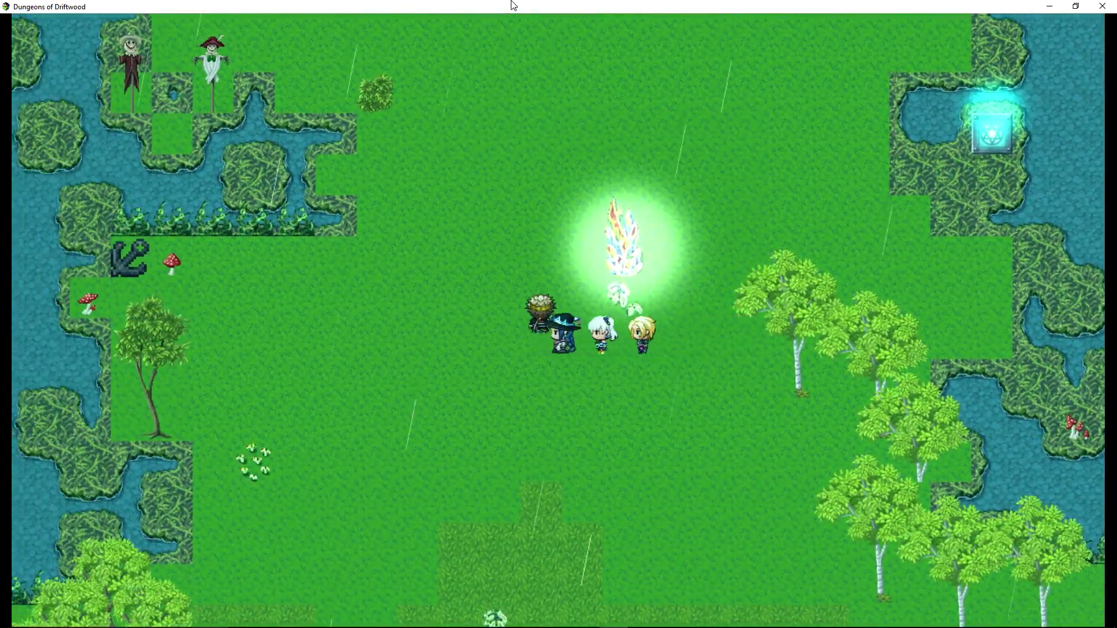
key("Up")
key("Up")
key("Up")
key("Up")
key("Up")
- Walk the party in a full loop around the glowing crystal, passing behind it
key("Left")
key("Up")
key("Up")
key("Up")
key("Down")
key("Down")
key("Down")
key("Down")
key("Down")
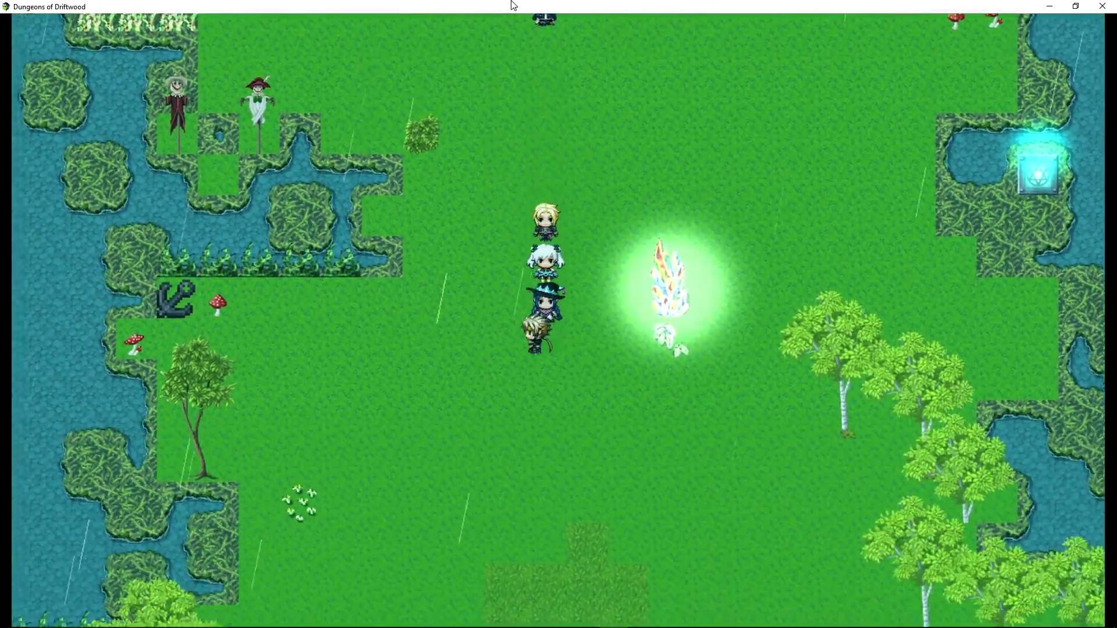
key("Down")
key("Right")
key("Right")
key("Right")
key("Right")
key("Right")
key("Right")
key("Up")
key("Up")
key("Up")
key("Left")
key("Left")
key("Left")
key("Left")
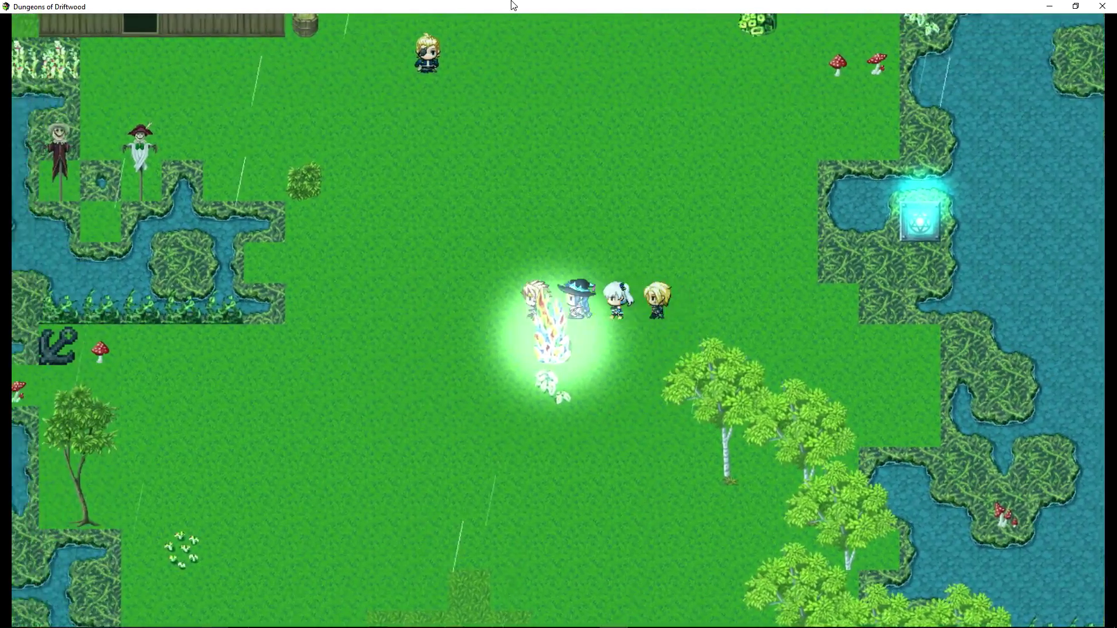
key("Up")
key("Left")
key("Left")
key("Down")
key("Down")
key("Down")
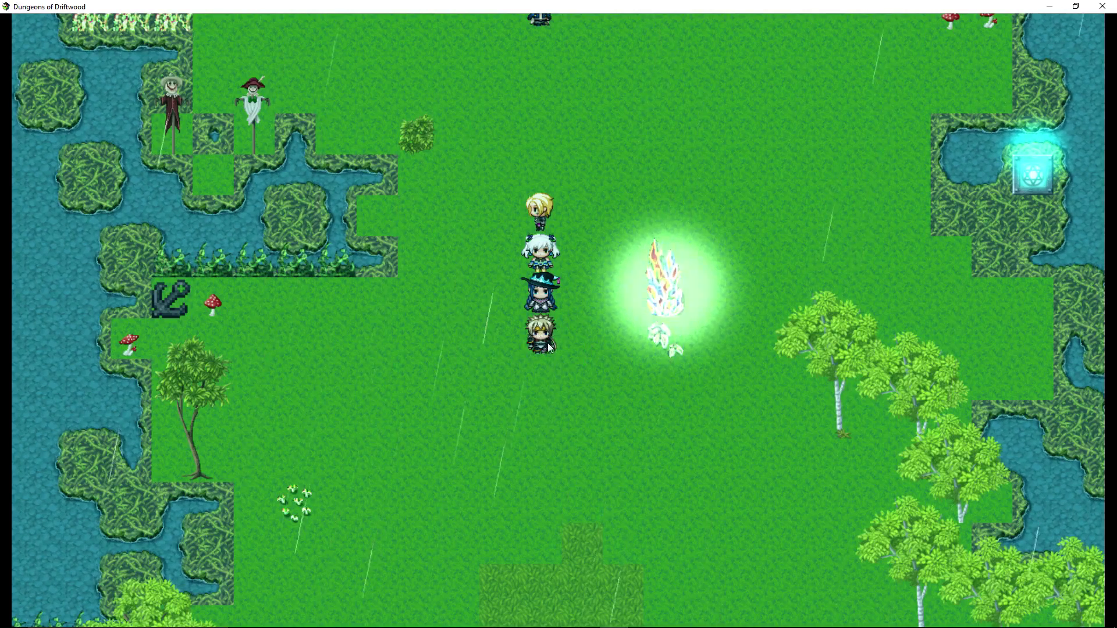
- Explore the dark grass in the south and the birch trees east of the crystal with the party
key("Down")
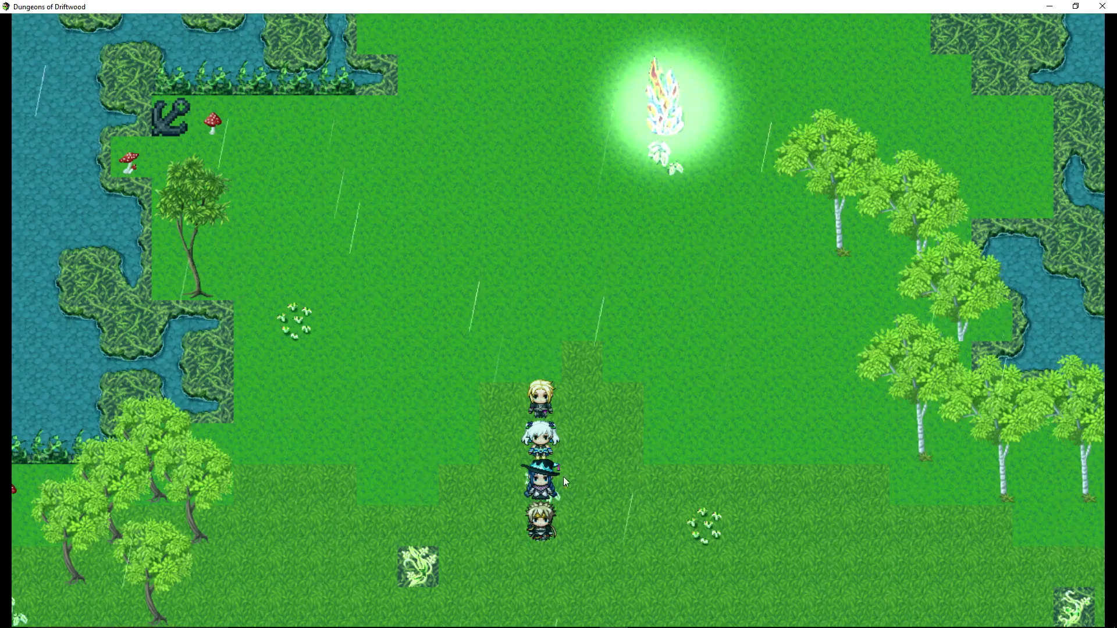
key("Down")
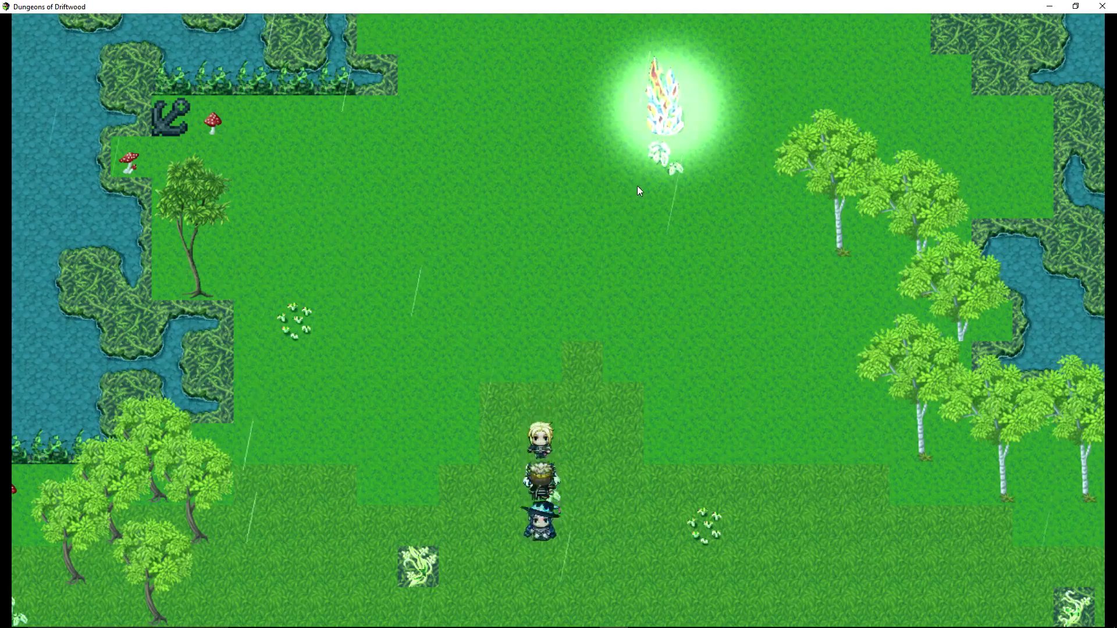
key("Up")
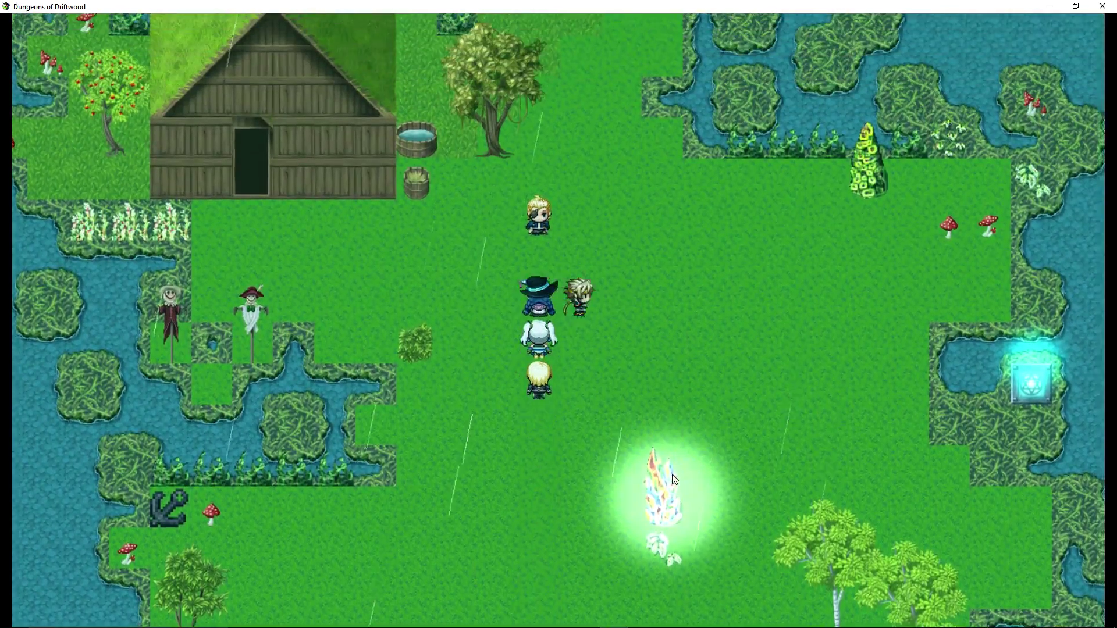
key("Right")
key("Down")
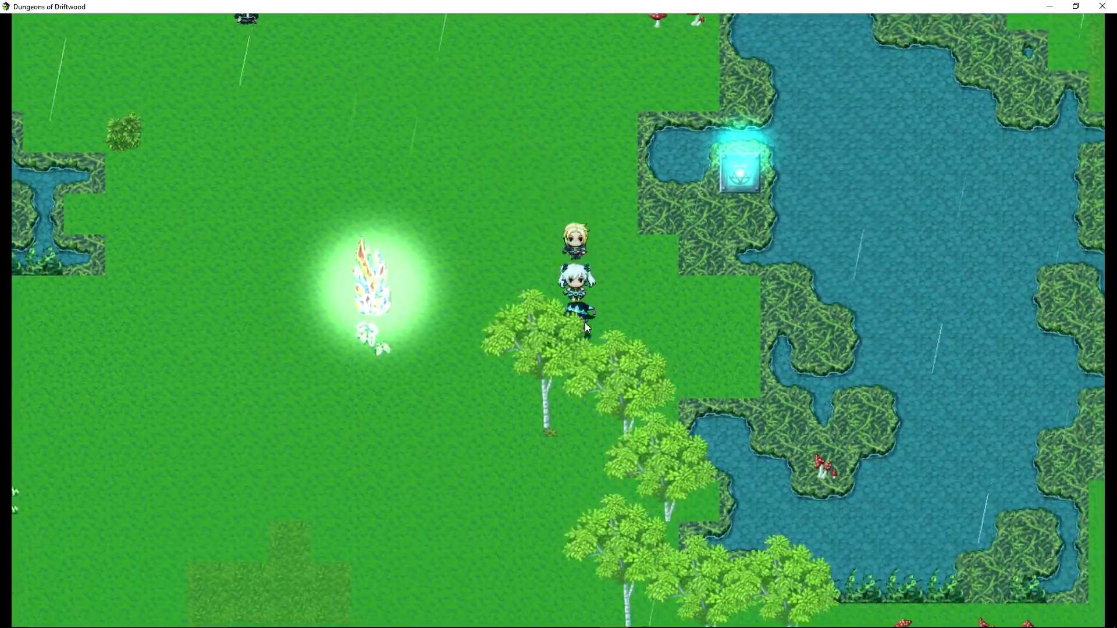
- Lead the party north past the eye-patched character and up the path to the orb pedestal
key("Up")
key("Right")
key("Up")
key("Left")
key("Up")
key("Left")
key("Up")
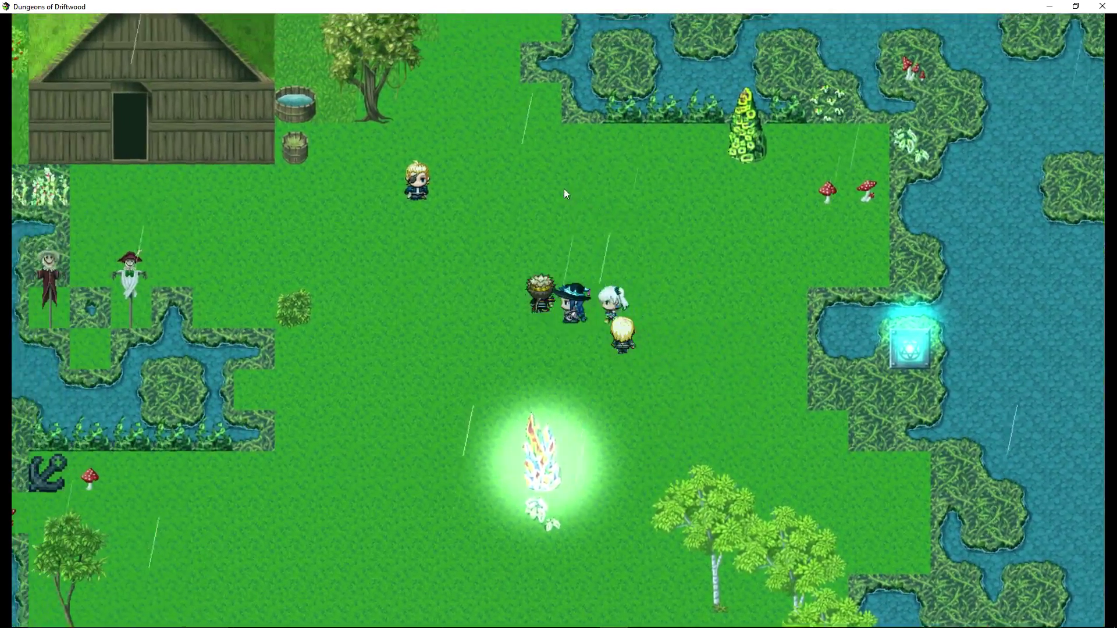
key("Left")
key("Up")
key("Left")
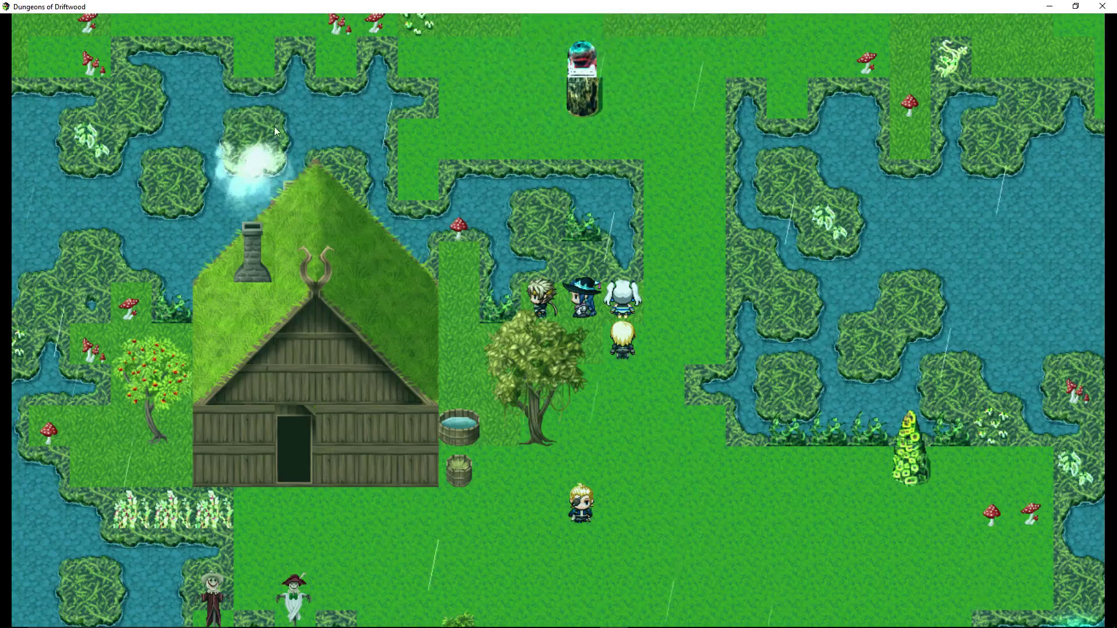
key("Right")
key("Up")
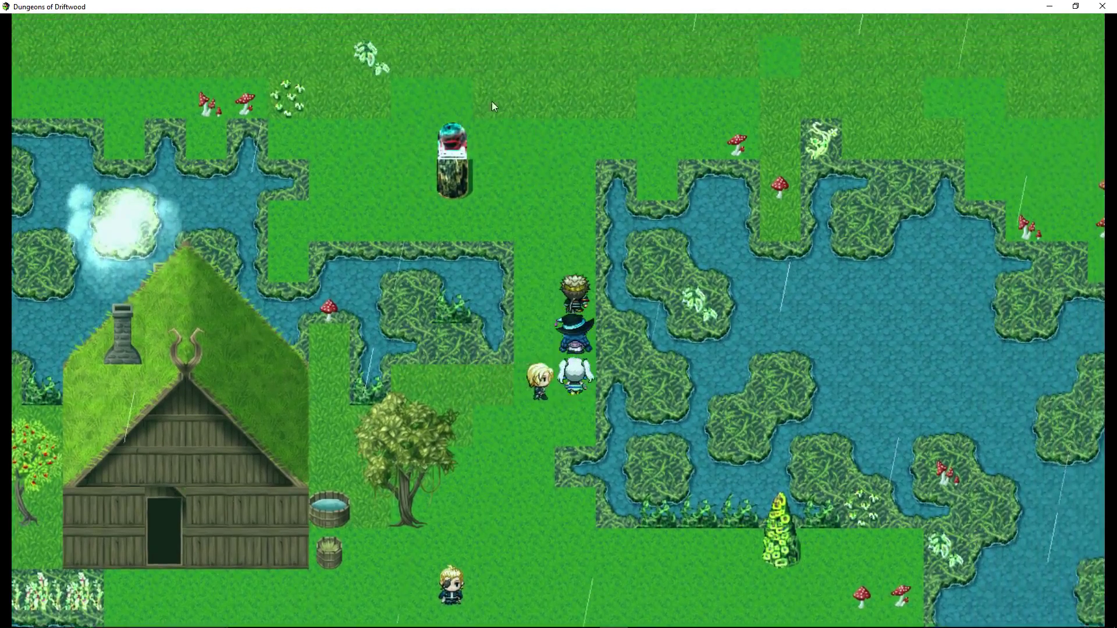
key("Up")
key("Left")
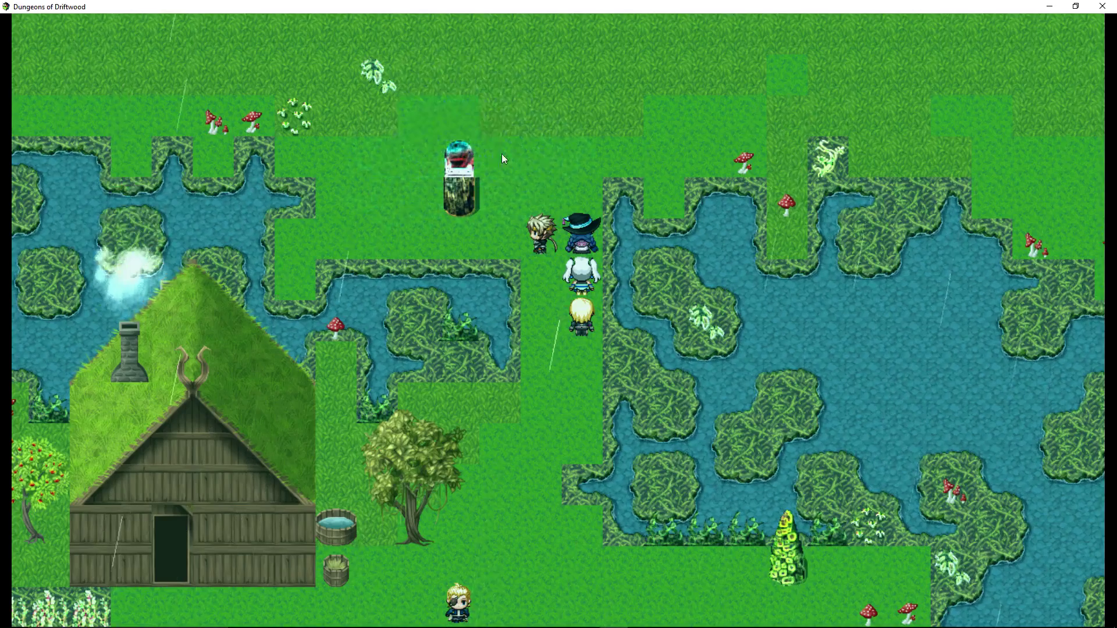
- End the playtest and open the Orb_Effect event on the Mog Isle map's orb pedestal for editing
left_click(1102, 6)
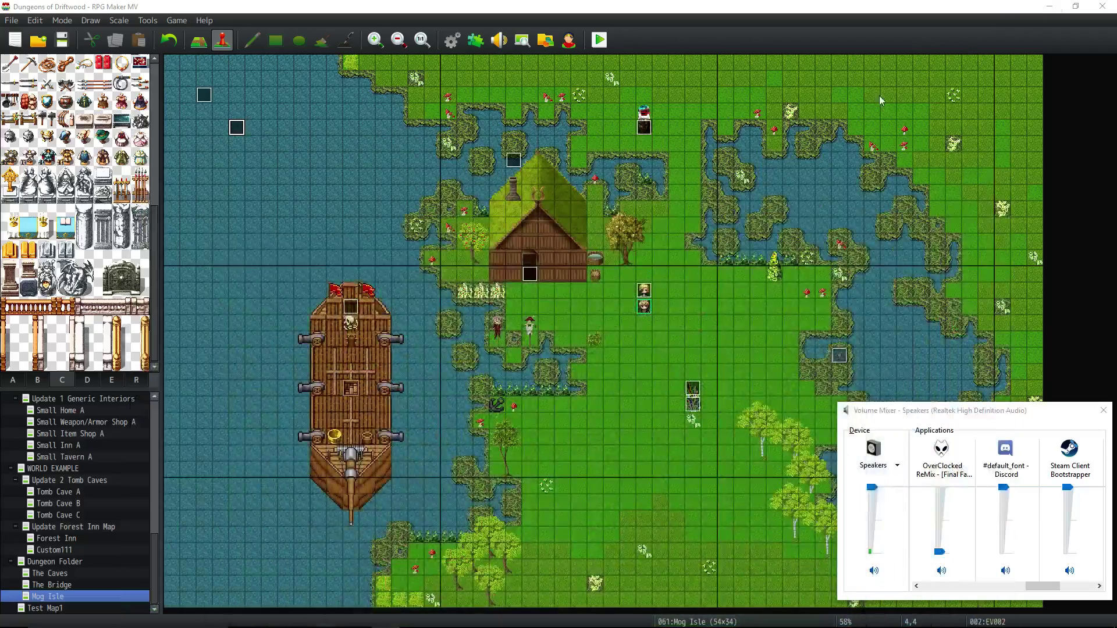
left_click(913, 6)
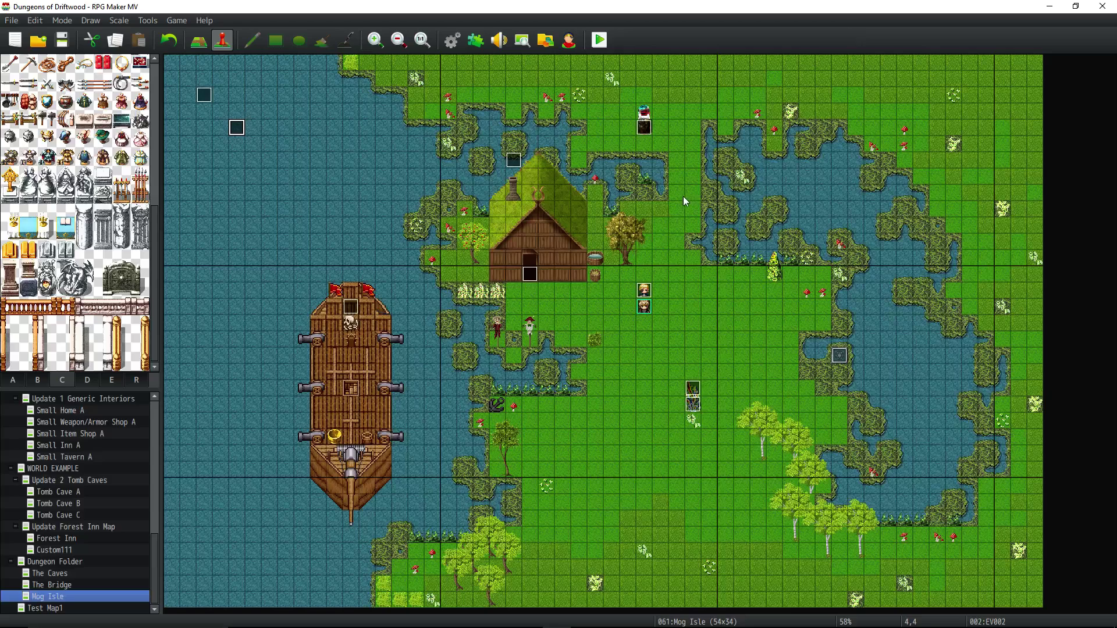
right_click(647, 130)
left_click(667, 139)
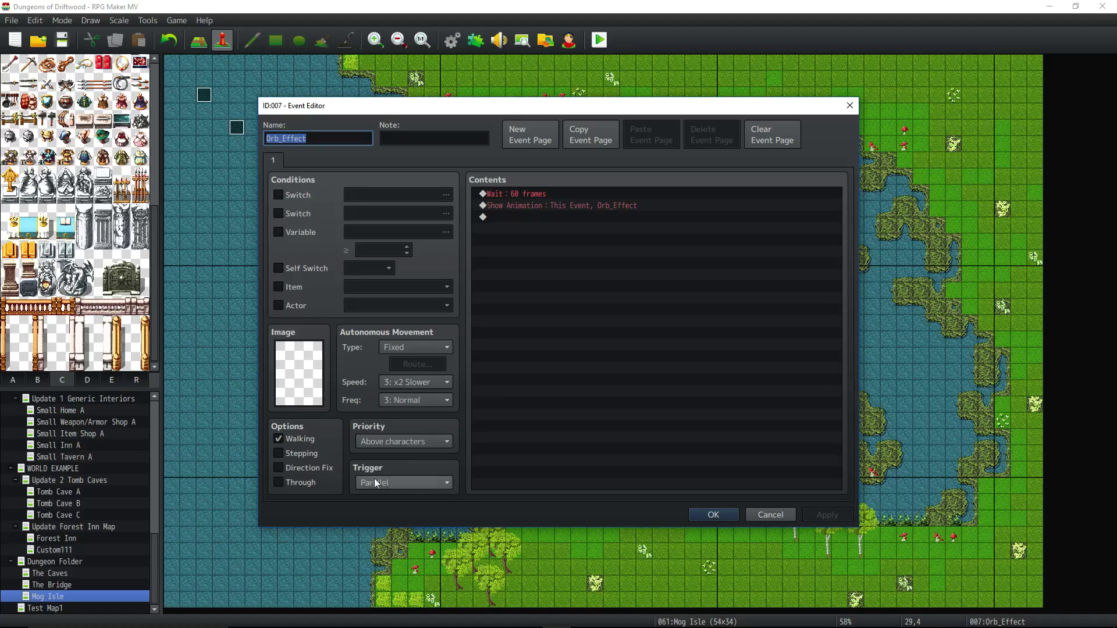
- Add a Wait command of 120 frames after the Show Animation command in the Orb_Effect event
right_click(522, 214)
left_click(551, 225)
left_click(540, 163)
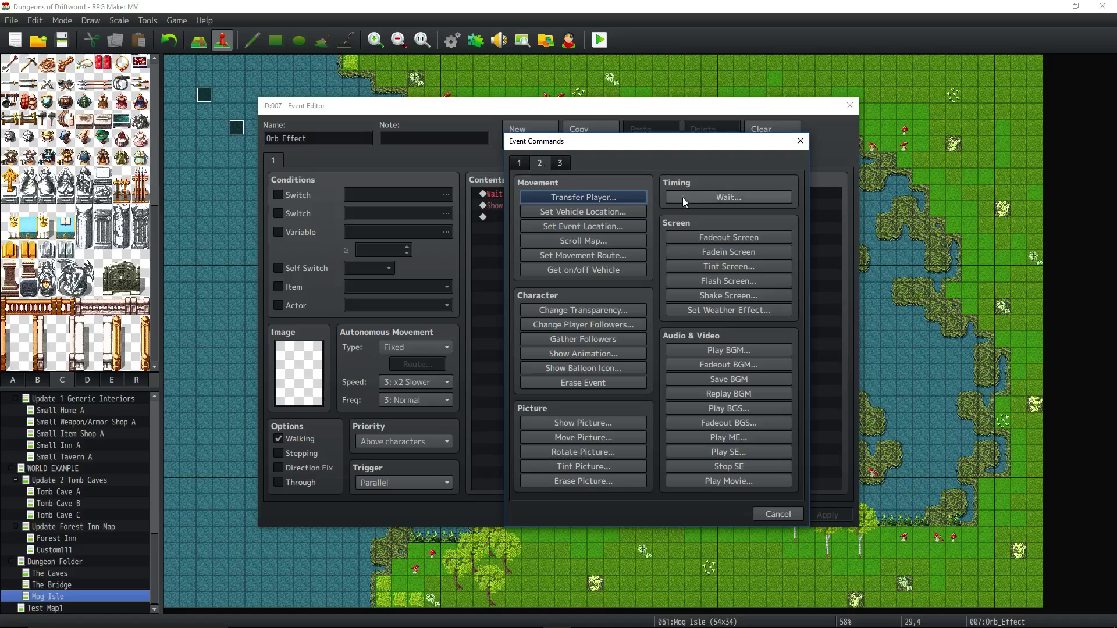
left_click(718, 199)
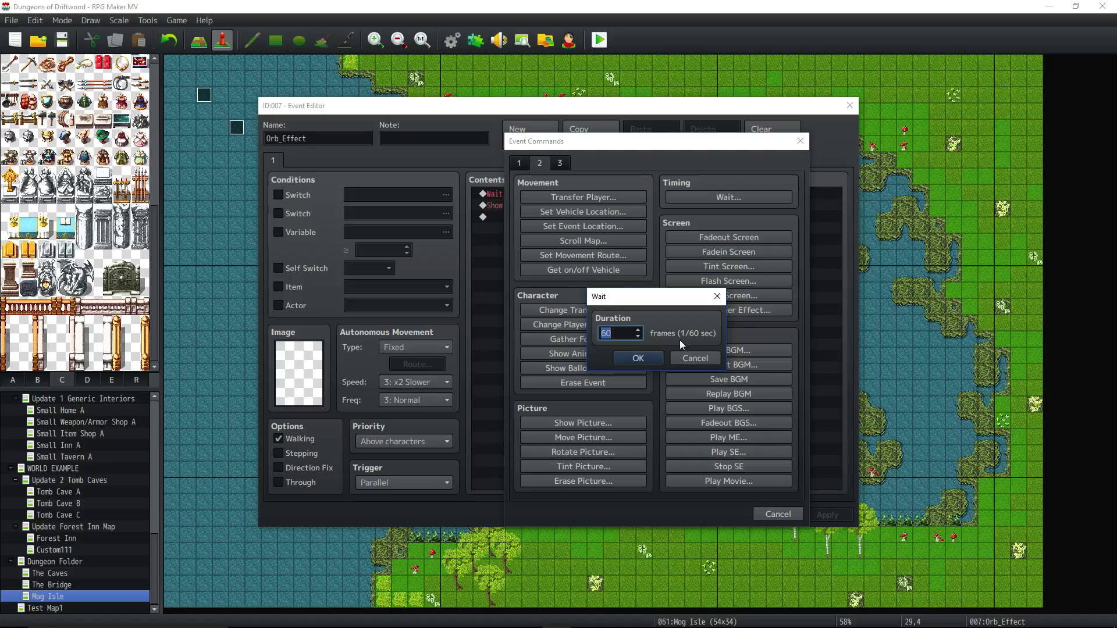
type("120")
left_click(637, 357)
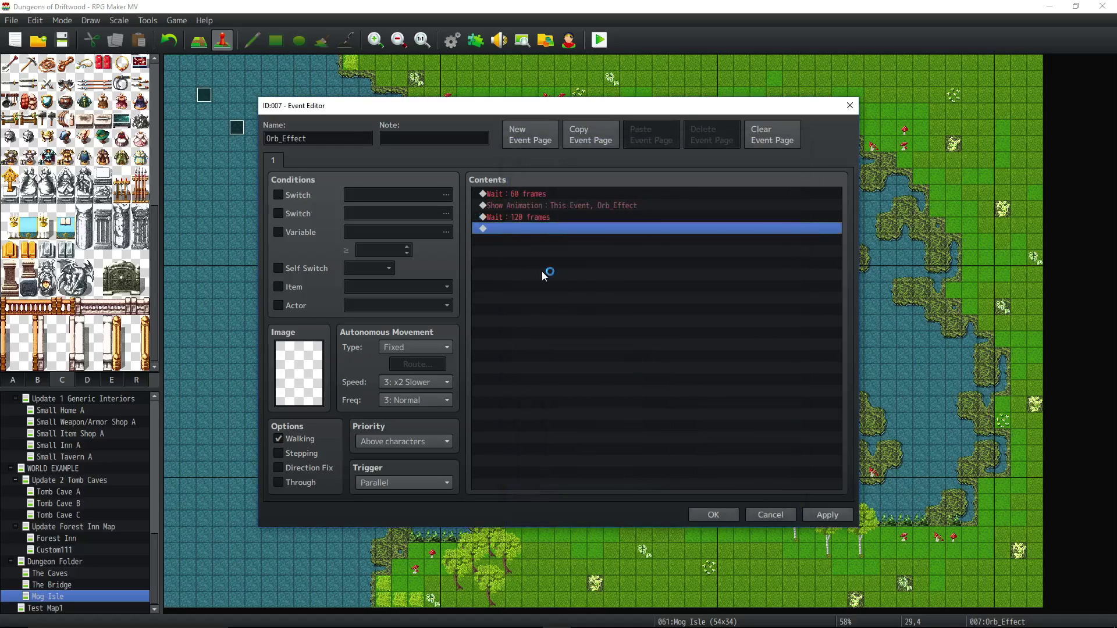
- Delete the 60-frame Wait command at the start of the Orb_Effect event's contents
left_click(533, 194)
key("Insert")
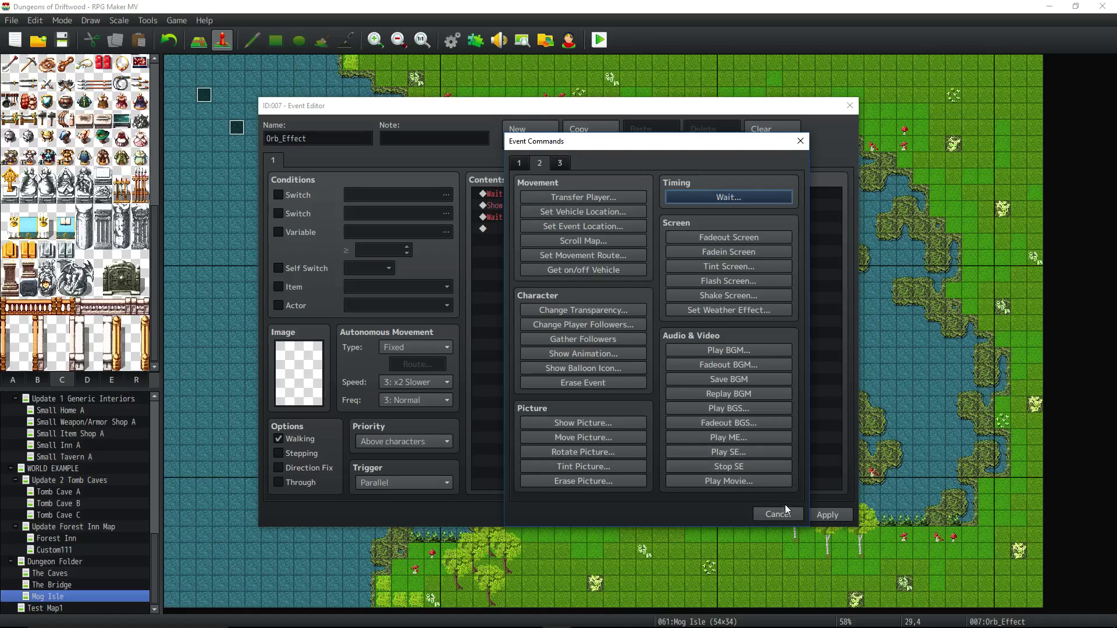
left_click(785, 510)
key("Delete")
- Move the Show Animation command below the 120-frame Wait by cutting and pasting it
left_click(540, 206)
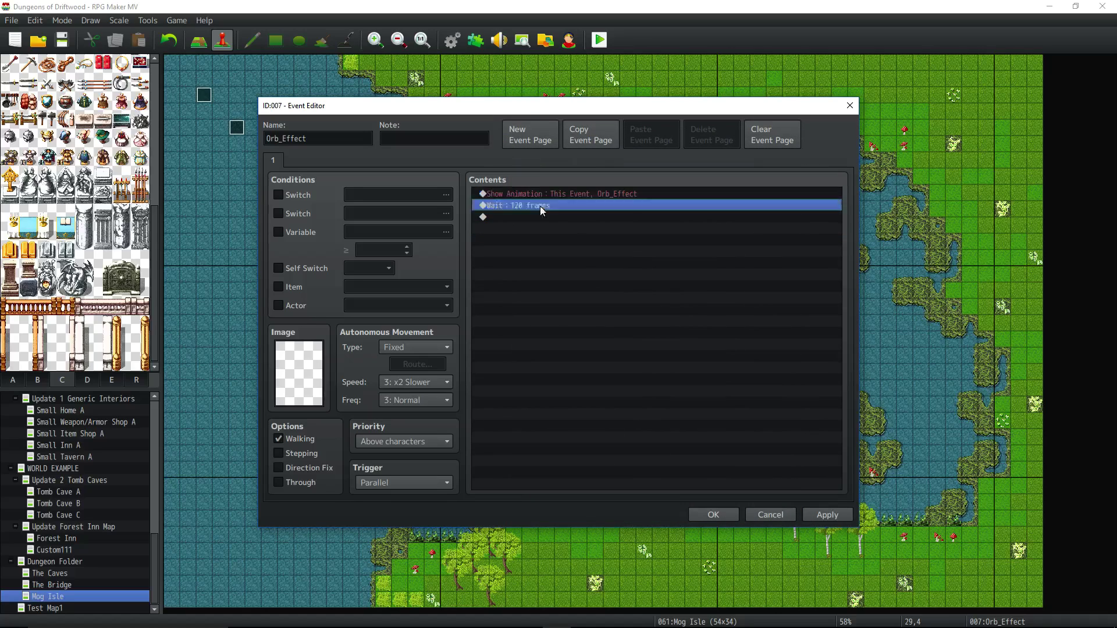
right_click(545, 194)
left_click(577, 227)
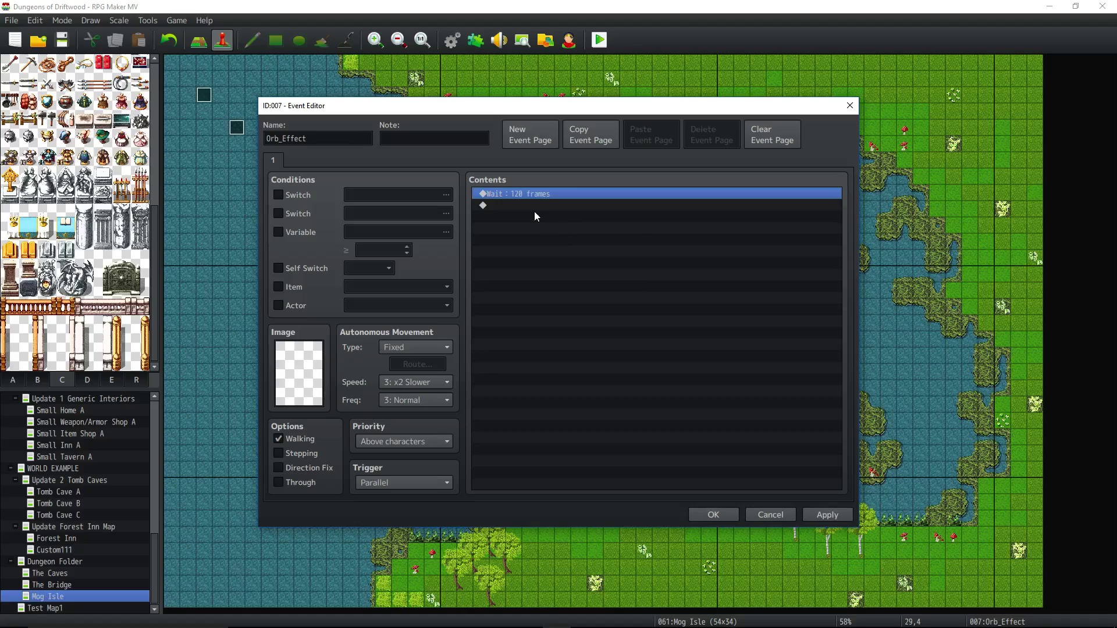
right_click(533, 213)
left_click(506, 207)
right_click(507, 207)
left_click(540, 269)
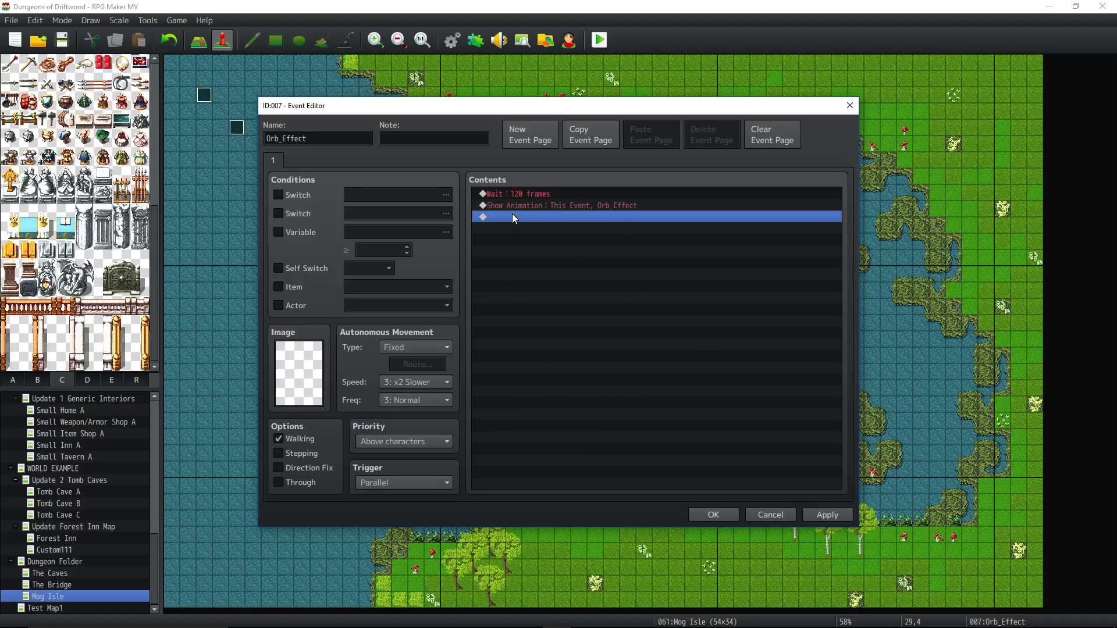
right_click(512, 217)
left_click(526, 222)
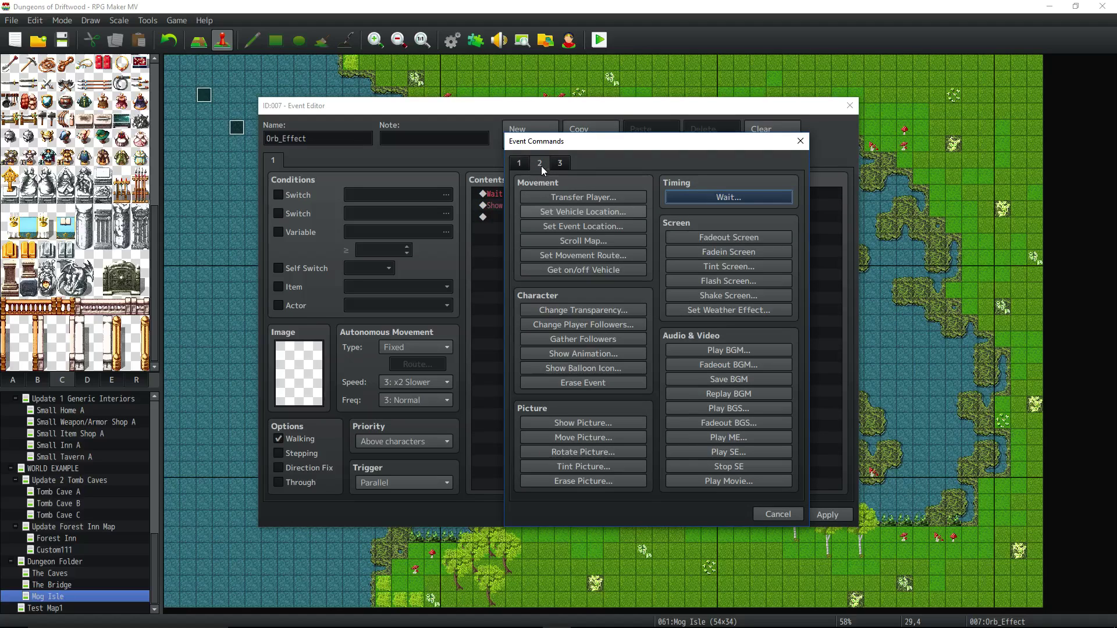
left_click(588, 355)
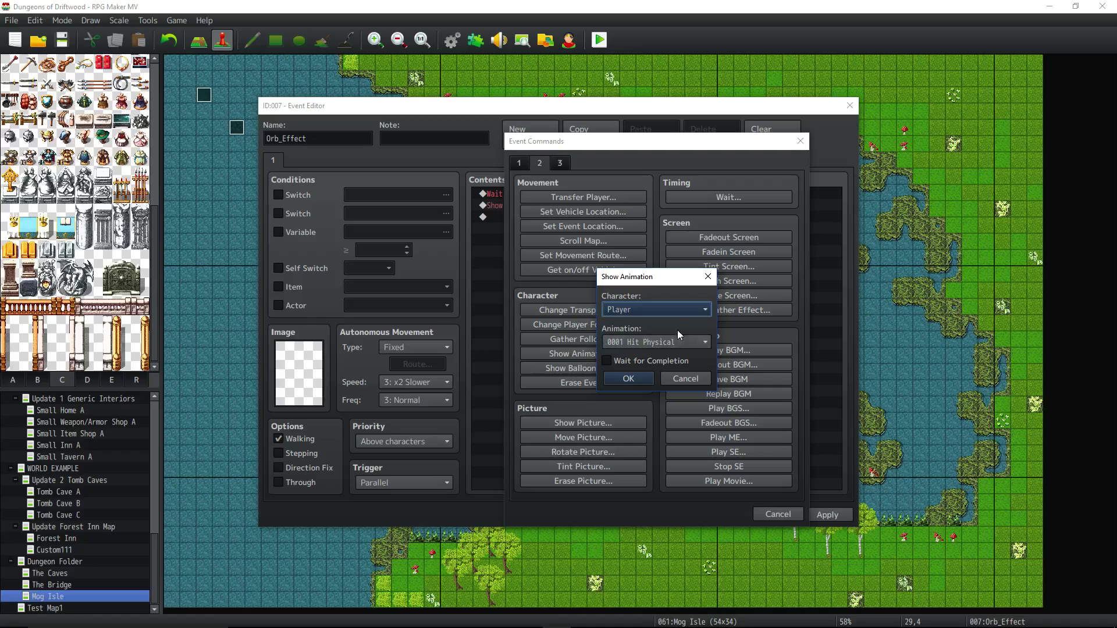
left_click(678, 310)
left_click(625, 337)
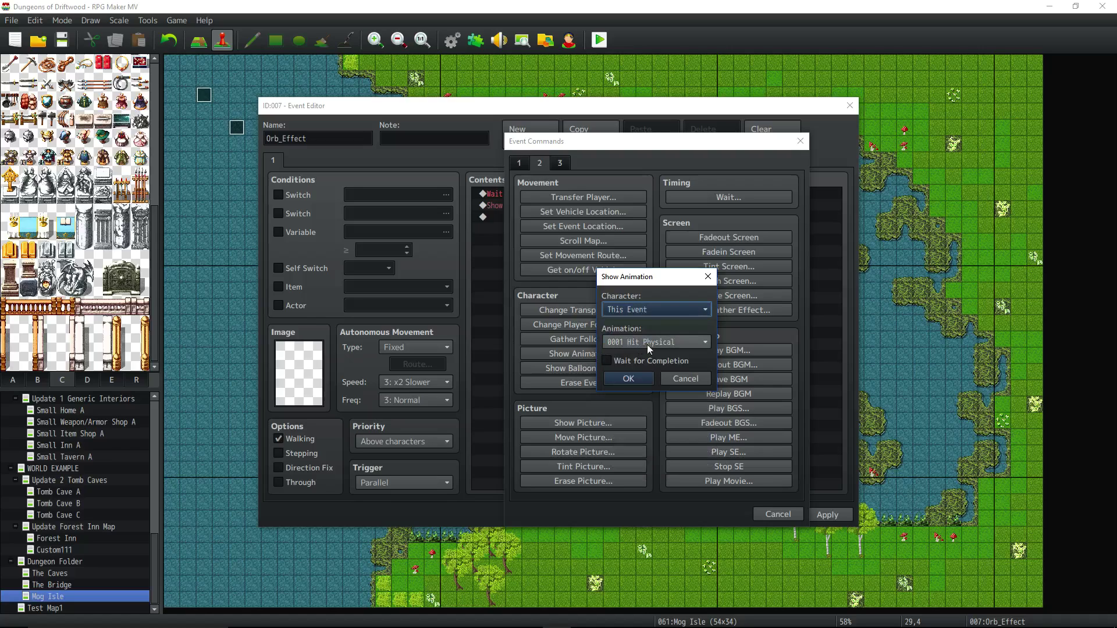
left_click(700, 343)
left_click_drag(722, 411, 722, 451)
left_click(640, 433)
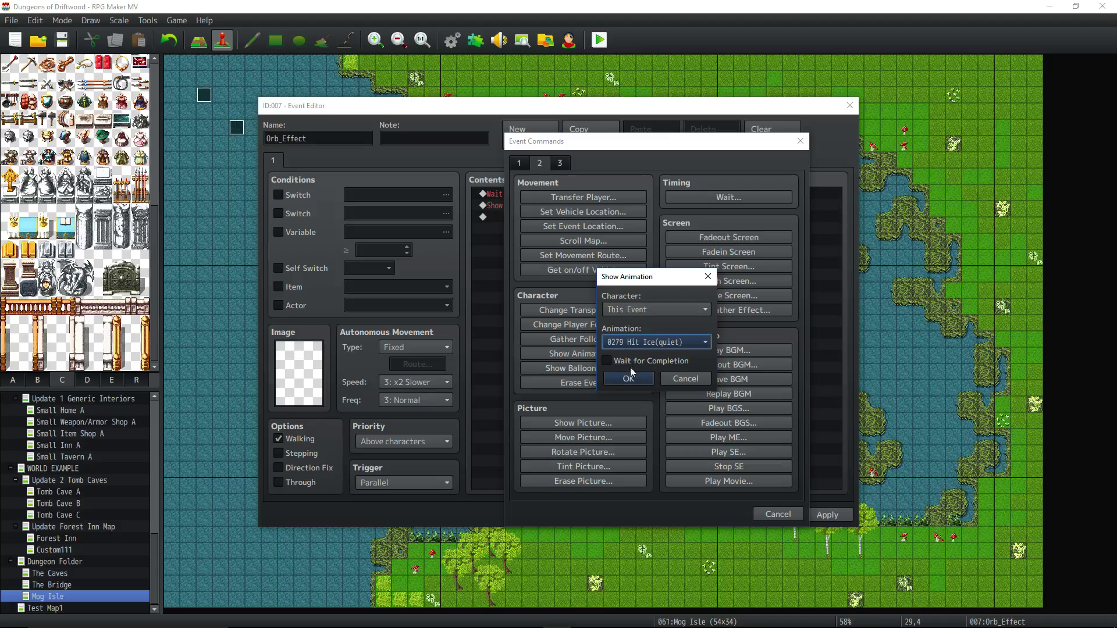
left_click(689, 346)
left_click(648, 278)
left_click(687, 378)
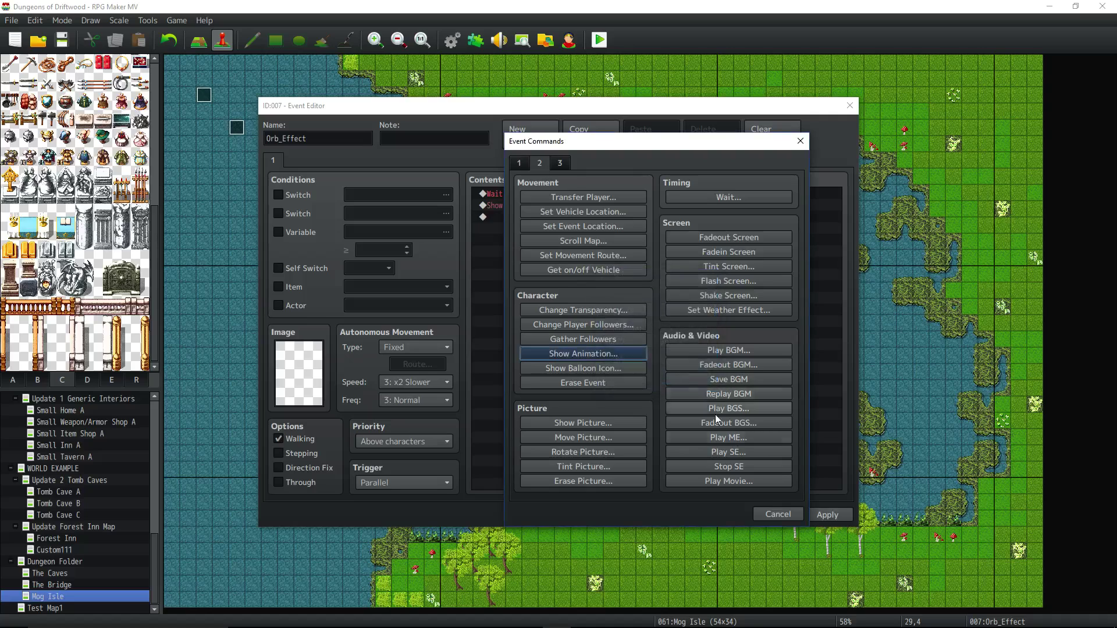
left_click(777, 514)
- Save the Orb_Effect event and open the animations list in the database
left_click(575, 206)
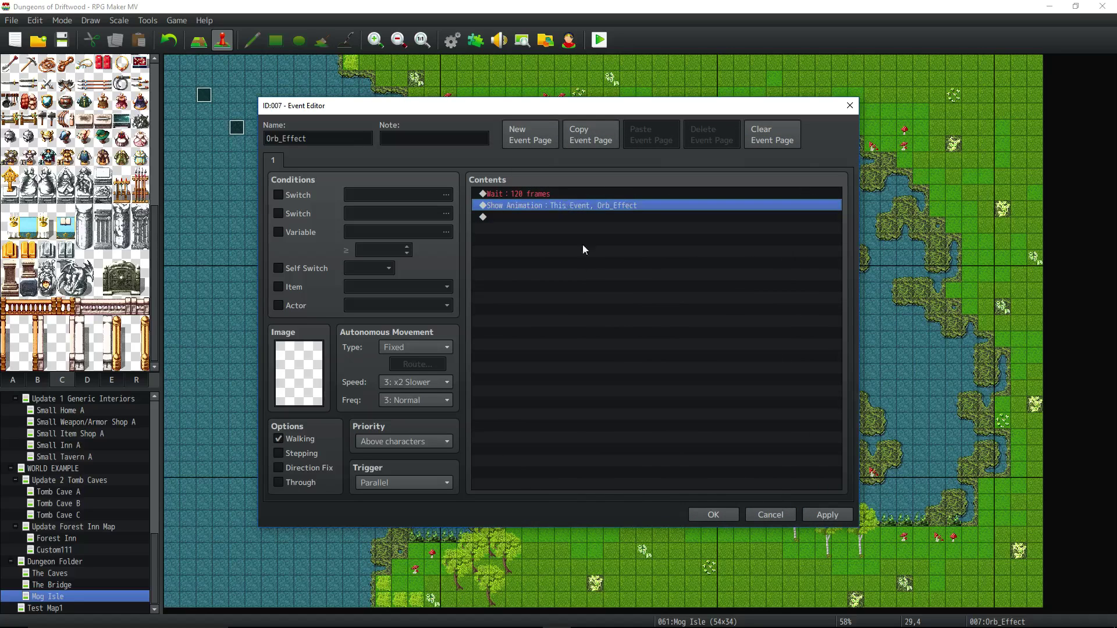
left_click(706, 513)
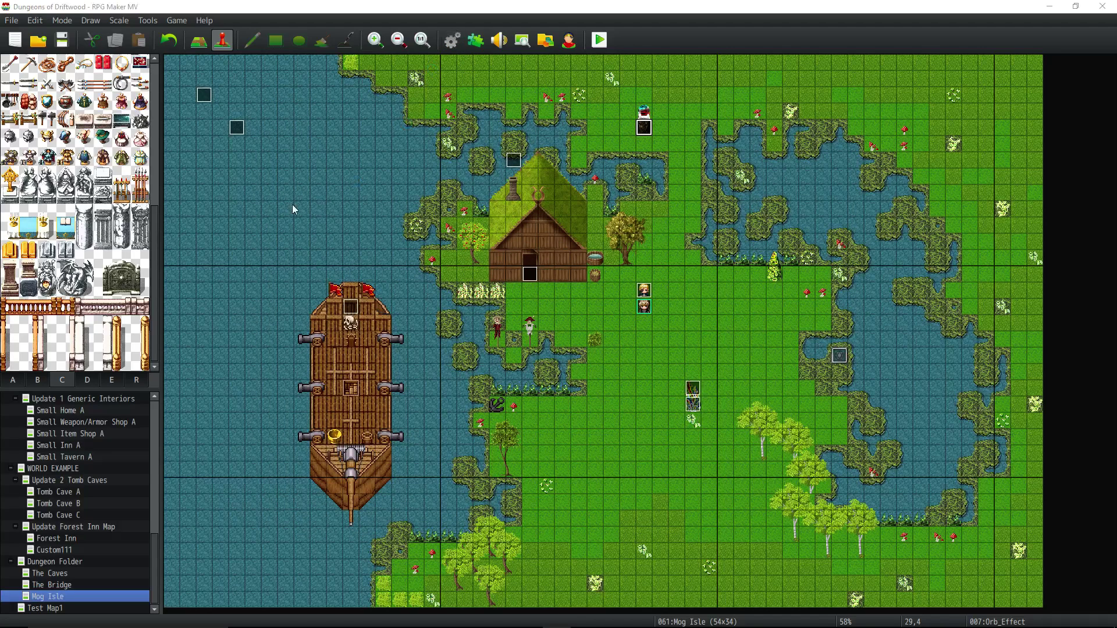
key("F9")
left_click(259, 296)
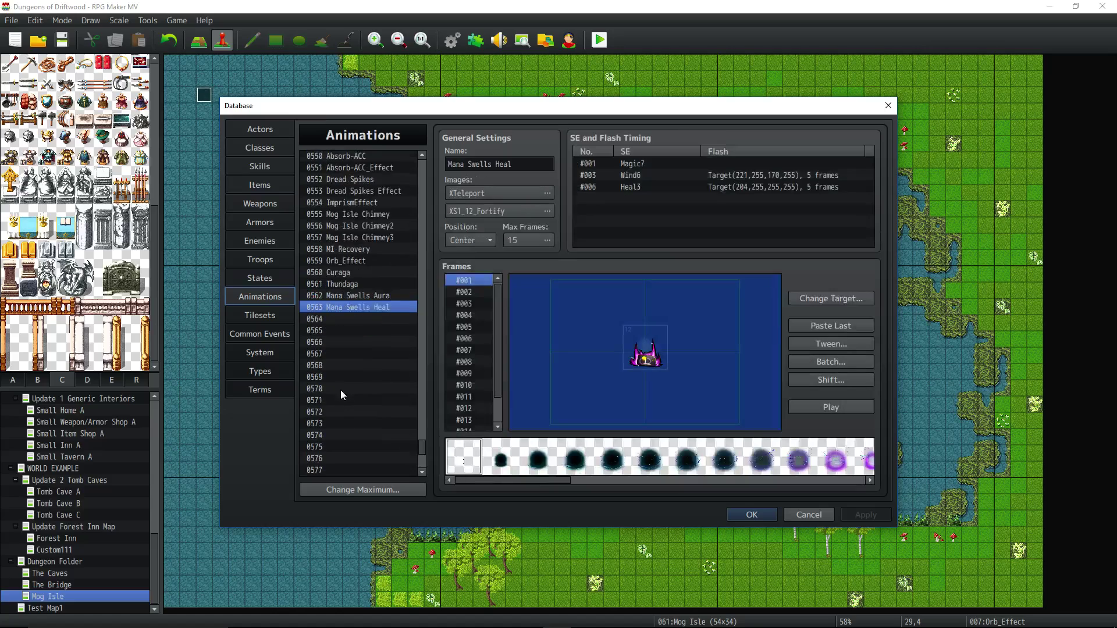
- Preview the Dark Seal animation and copy it into the empty slot 0564
scroll(402, 240, "up", 9)
left_click(385, 237)
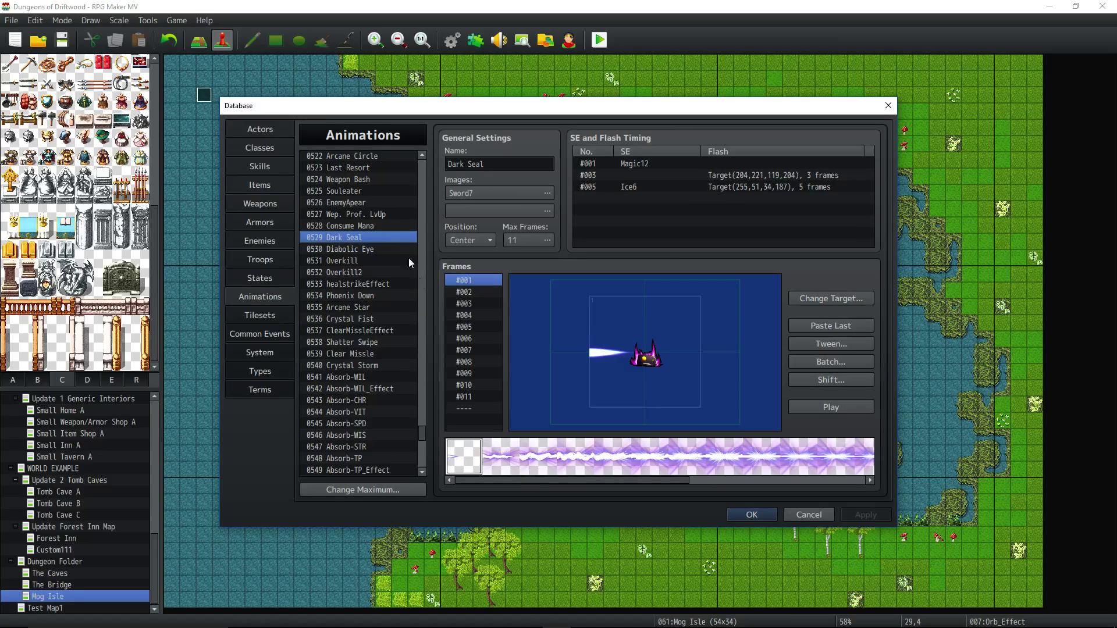
left_click(829, 409)
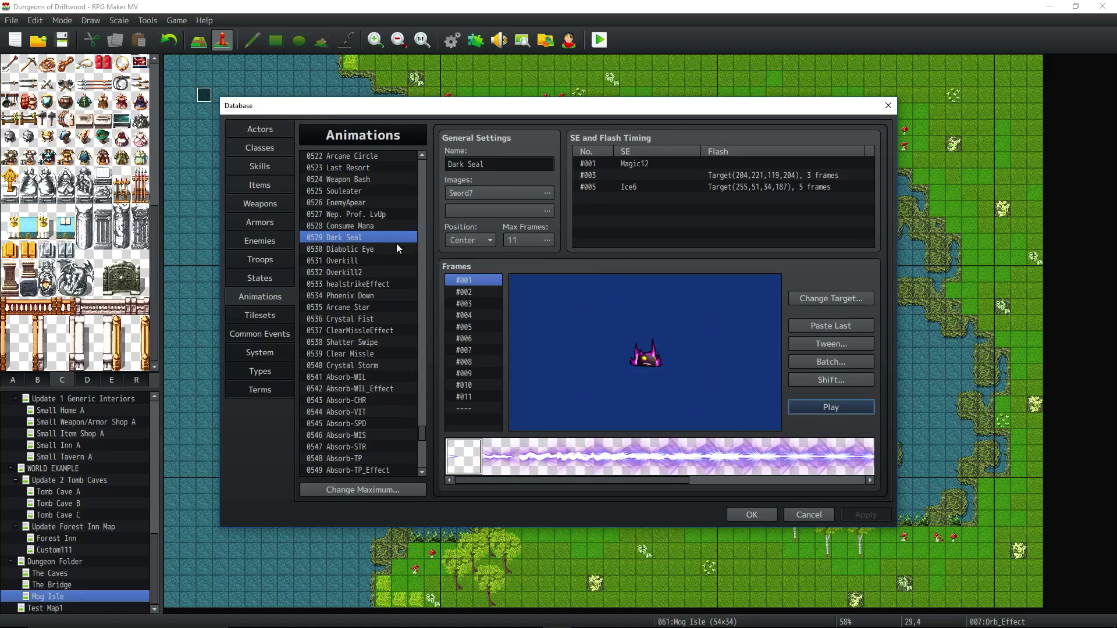
left_click(369, 237)
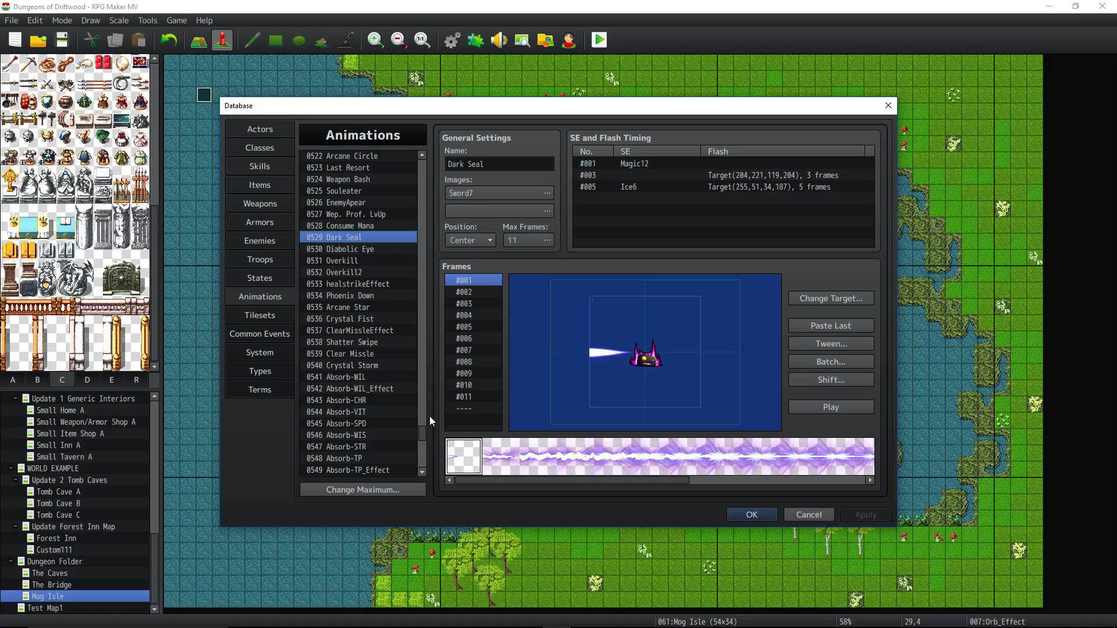
left_click_drag(422, 434, 423, 446)
left_click(345, 212)
key("ctrl+v")
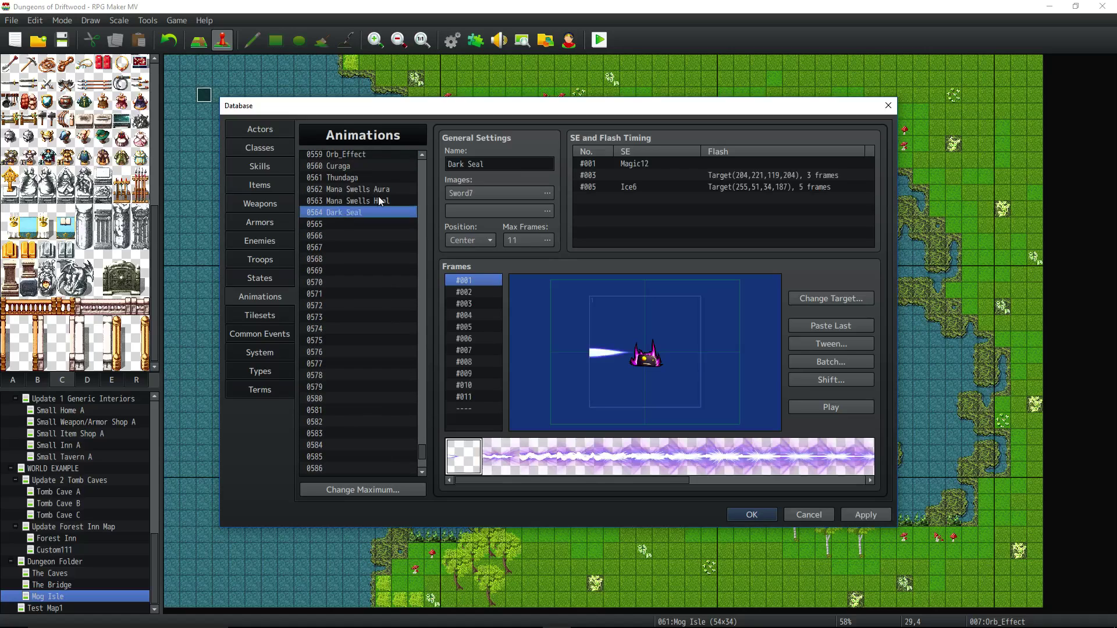
- Set the first image of animation 0564 to XStarAura01 with a hue of 144
left_click(529, 192)
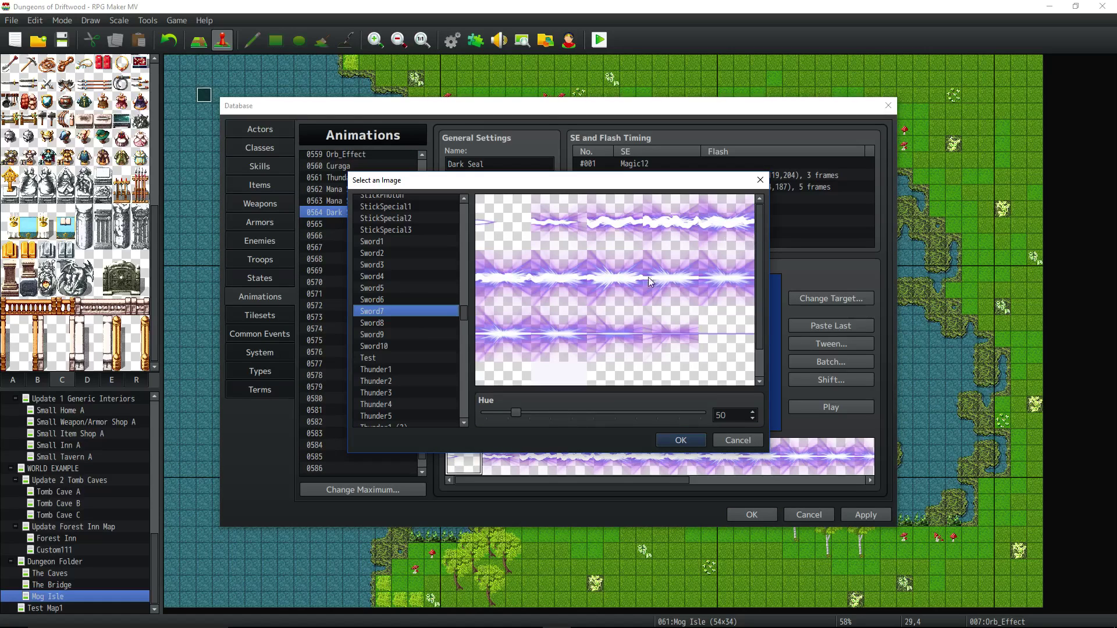
left_click_drag(464, 315, 458, 414)
left_click_drag(392, 361, 384, 266)
left_click(389, 236)
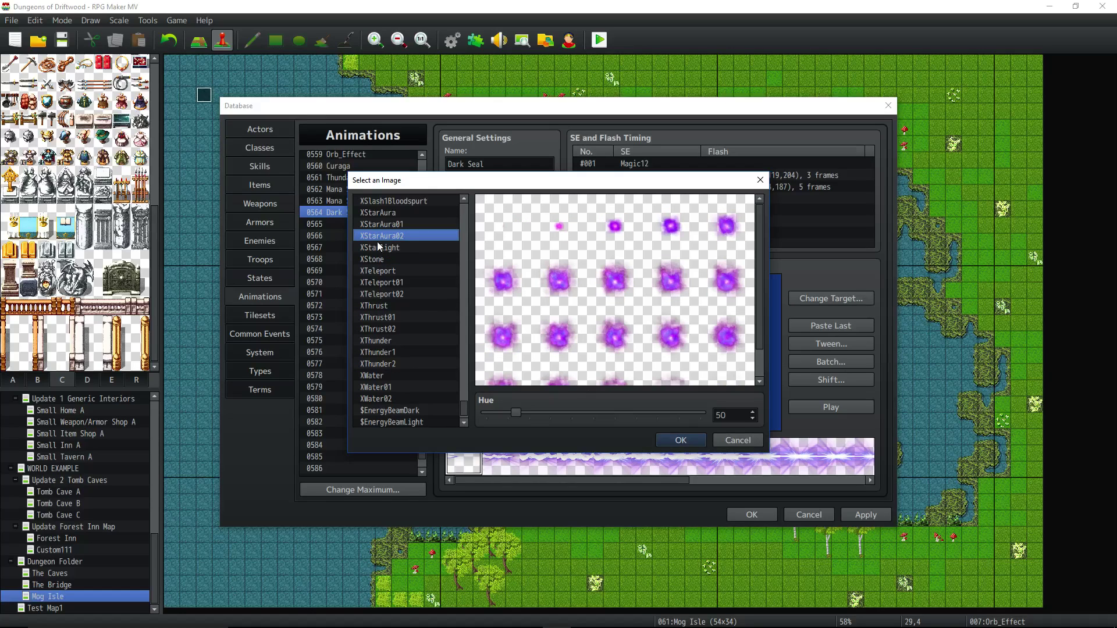
left_click(406, 227)
left_click(407, 209)
left_click(411, 204)
scroll(413, 208, "up", 1)
left_click(418, 235)
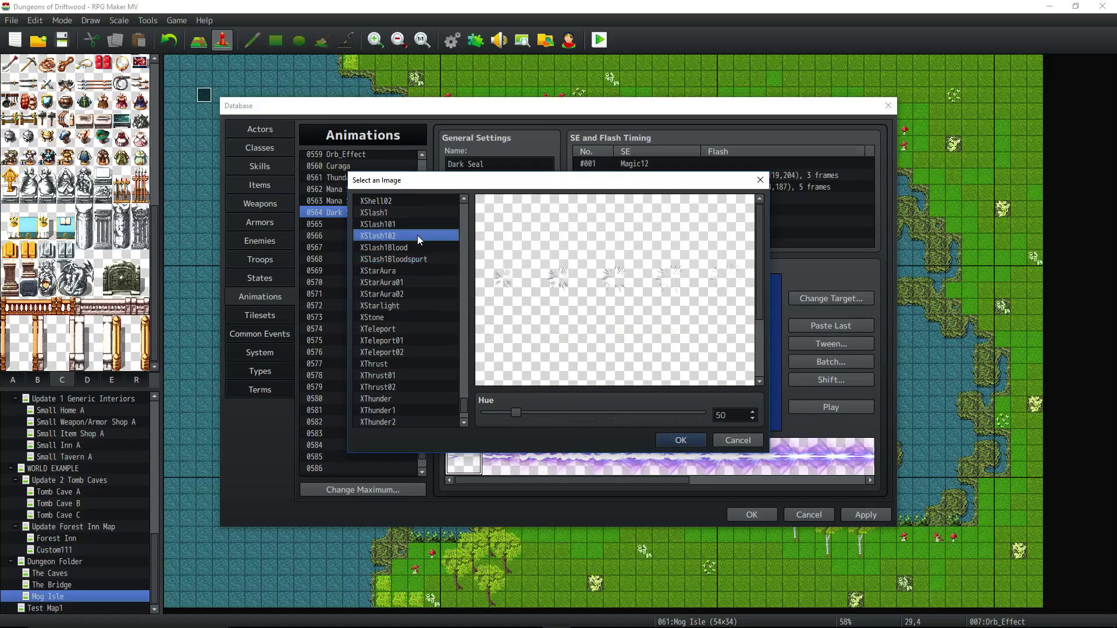
left_click(421, 223)
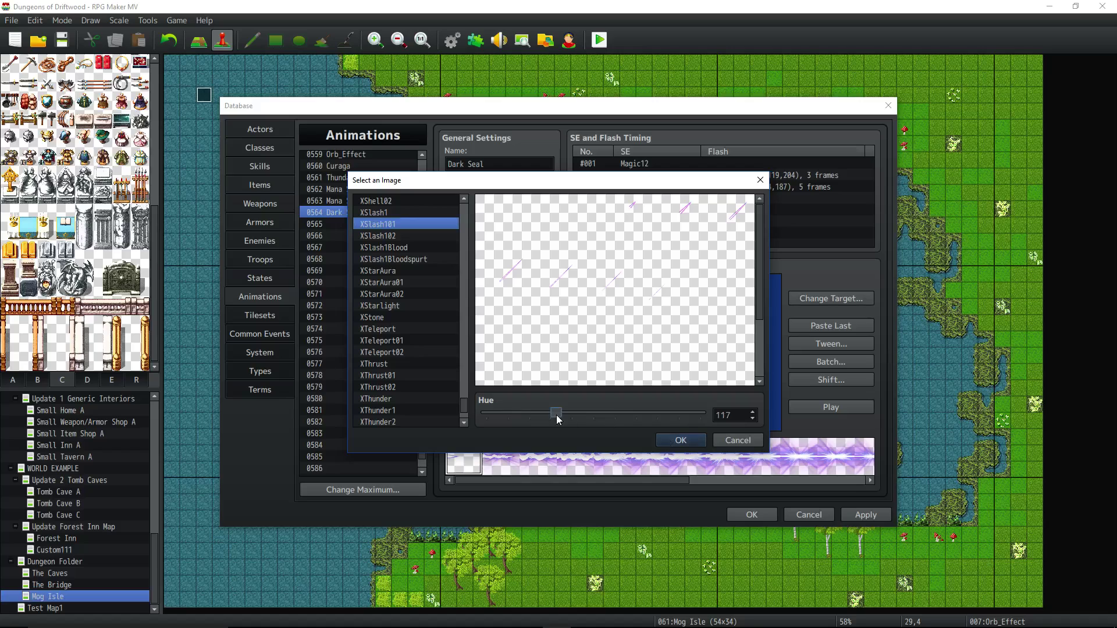
left_click(418, 260)
left_click(417, 283)
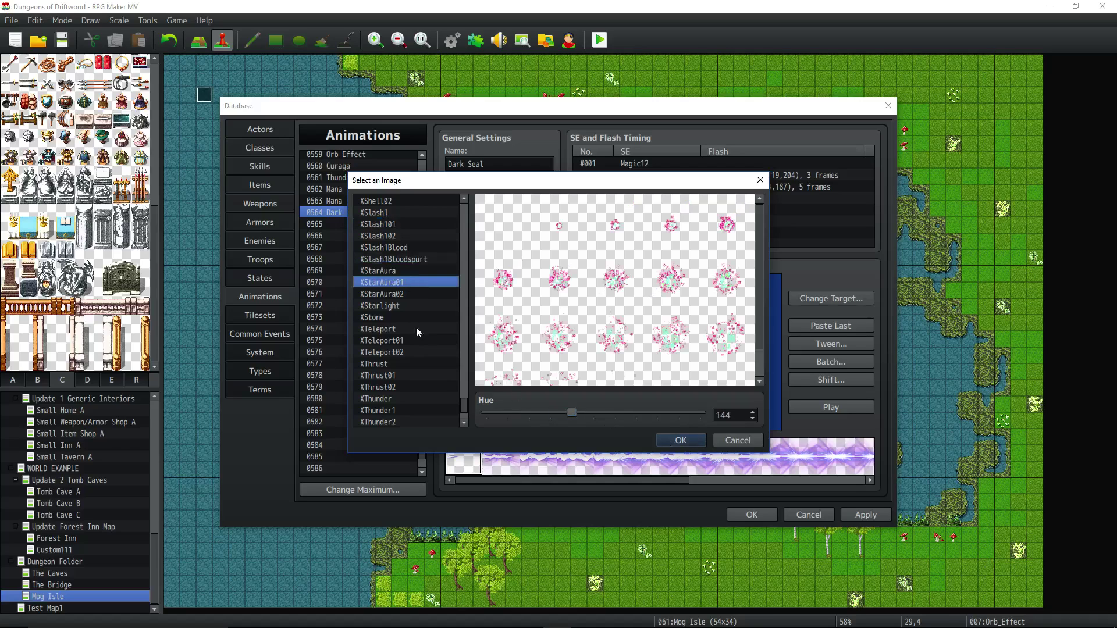
left_click(676, 437)
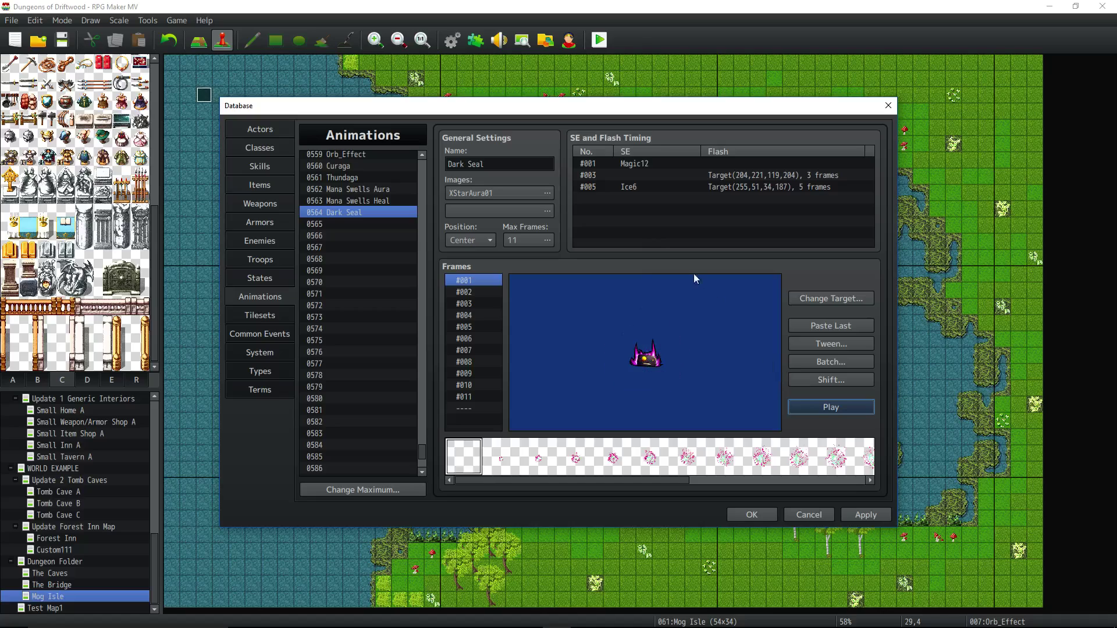
- Delete all SE and flash timing entries from animation 0564 and play it to check the effect
left_click(628, 168)
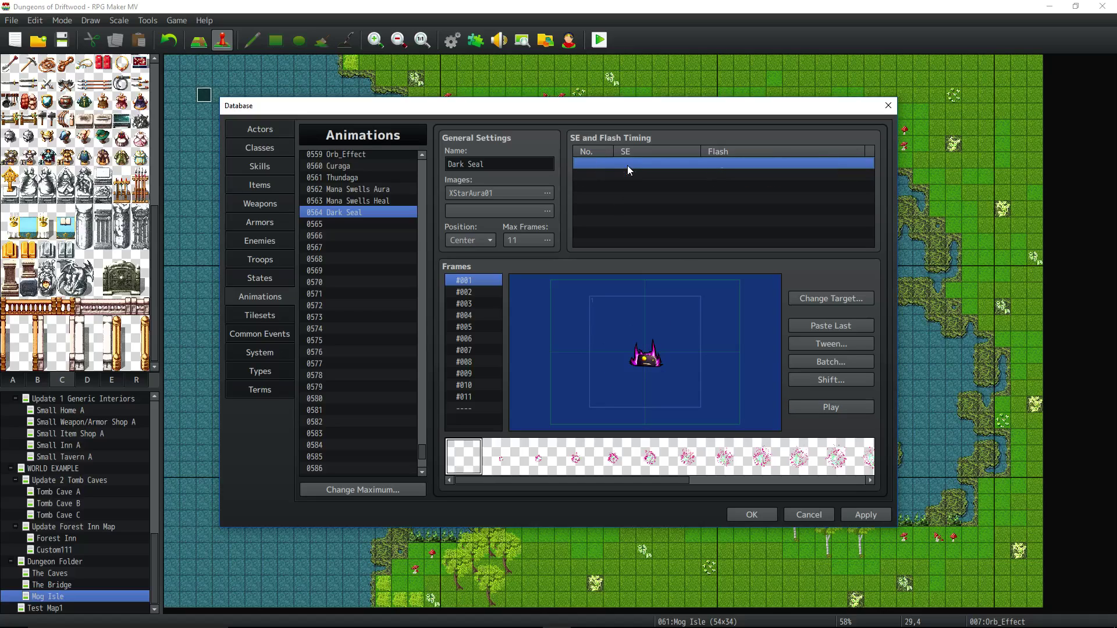
left_click(805, 409)
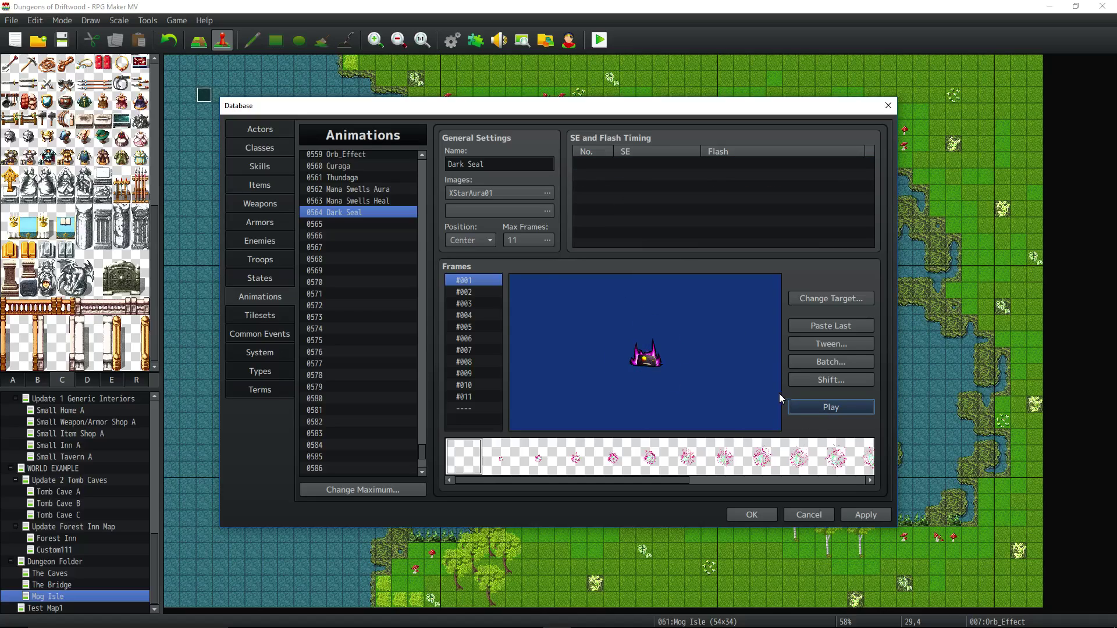
left_click(796, 411)
- Rename animation 0564 to RedParticle, keep its position at Center, and save the database changes
left_click(500, 162)
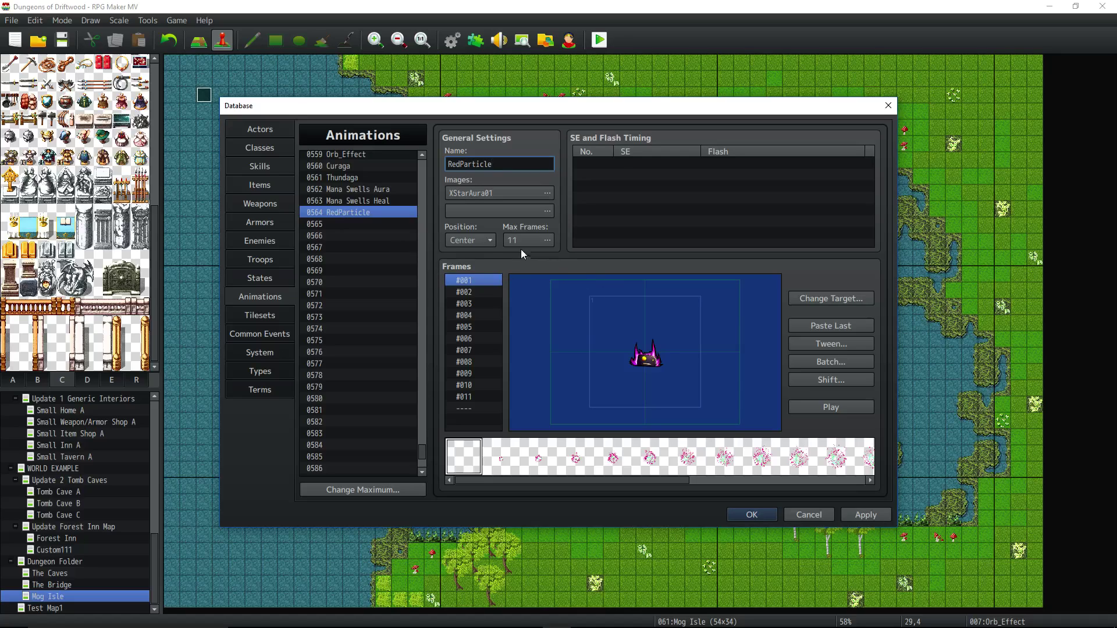
left_click(469, 239)
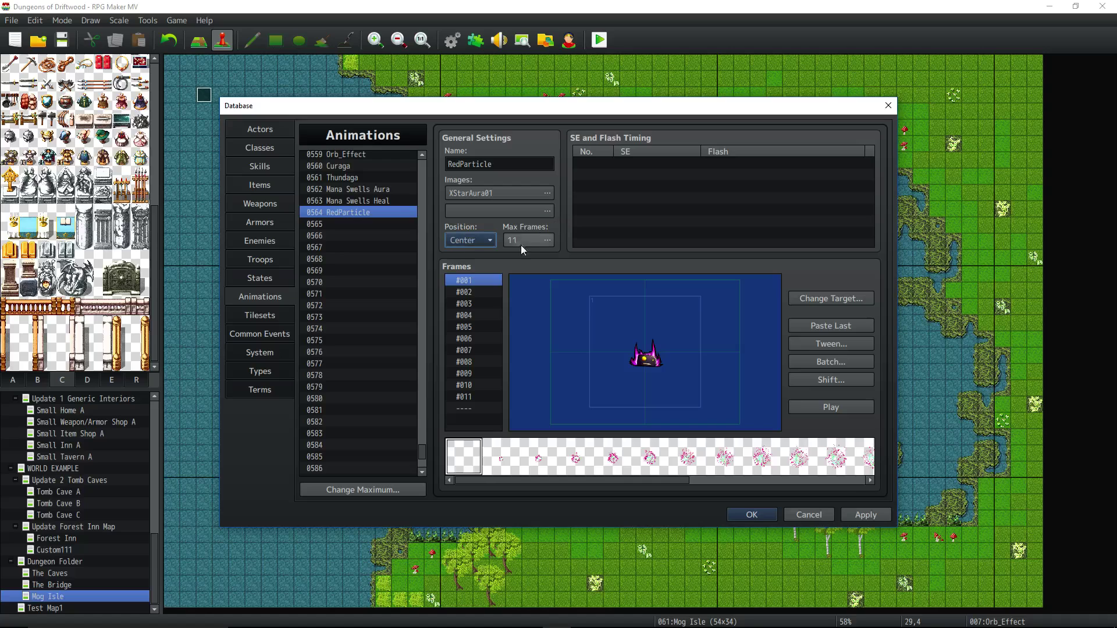
left_click(756, 514)
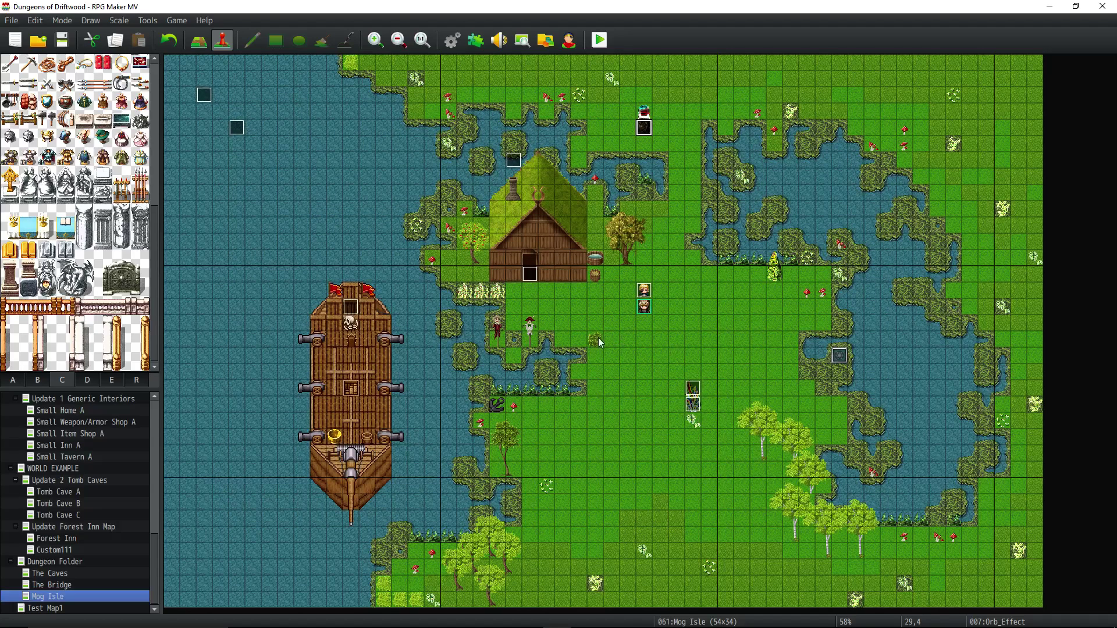
- Create an event named Particle on the yellow plant south of the pond, with a Parallel trigger and Above characters priority
right_click(774, 278)
left_click(782, 297)
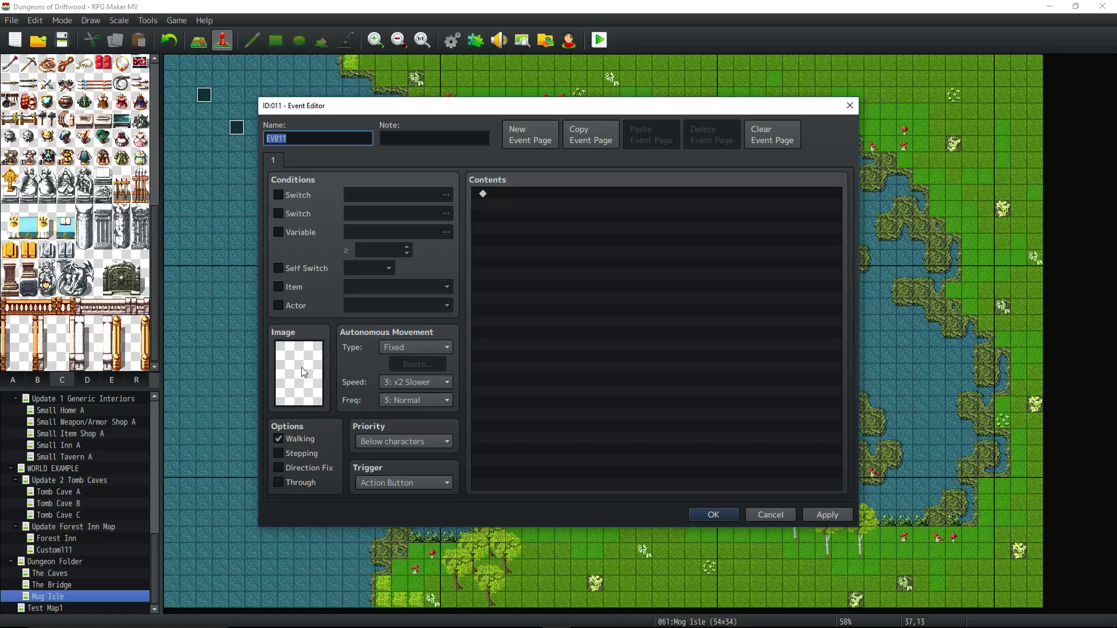
left_click(427, 482)
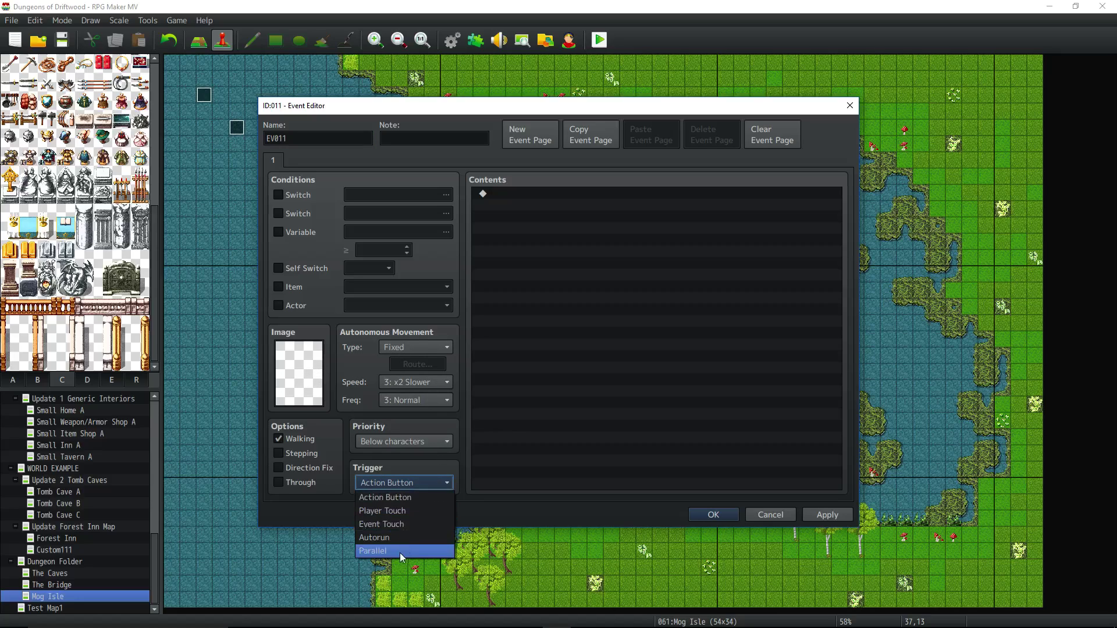
left_click(400, 553)
left_click(405, 445)
left_click(400, 486)
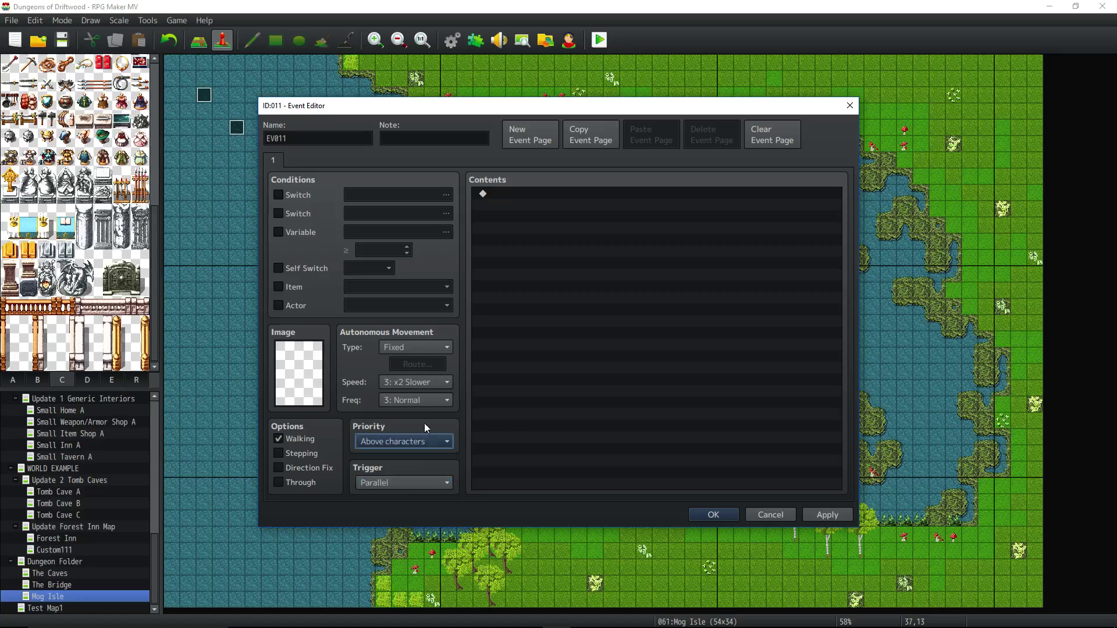
double_click(313, 136)
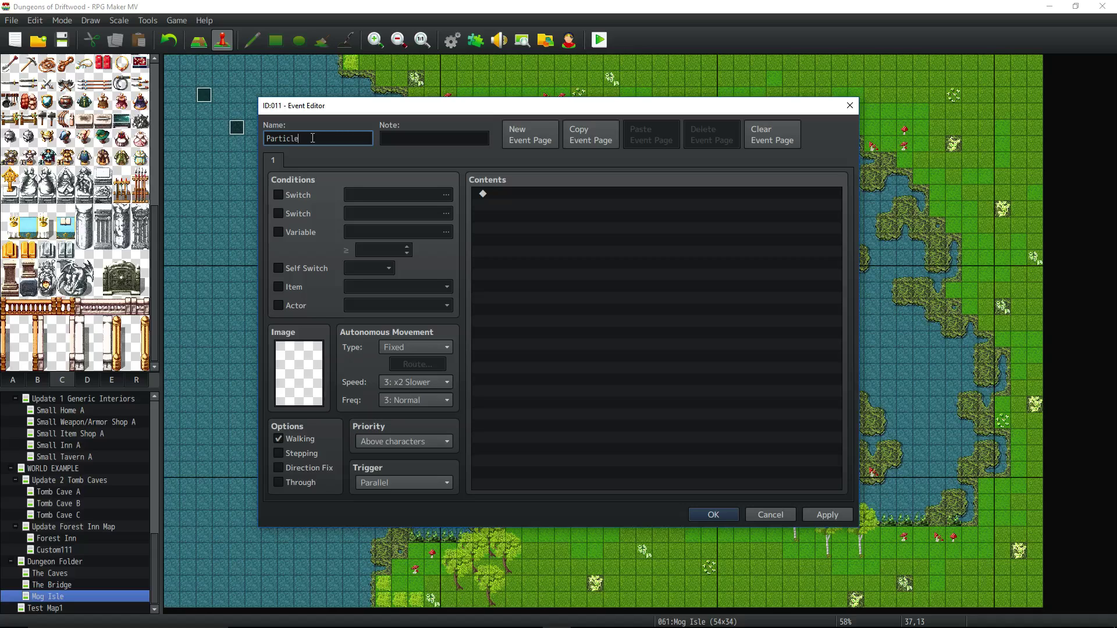
- Add a Wait command of 60 frames to the Particle event's contents
right_click(526, 195)
left_click(531, 211)
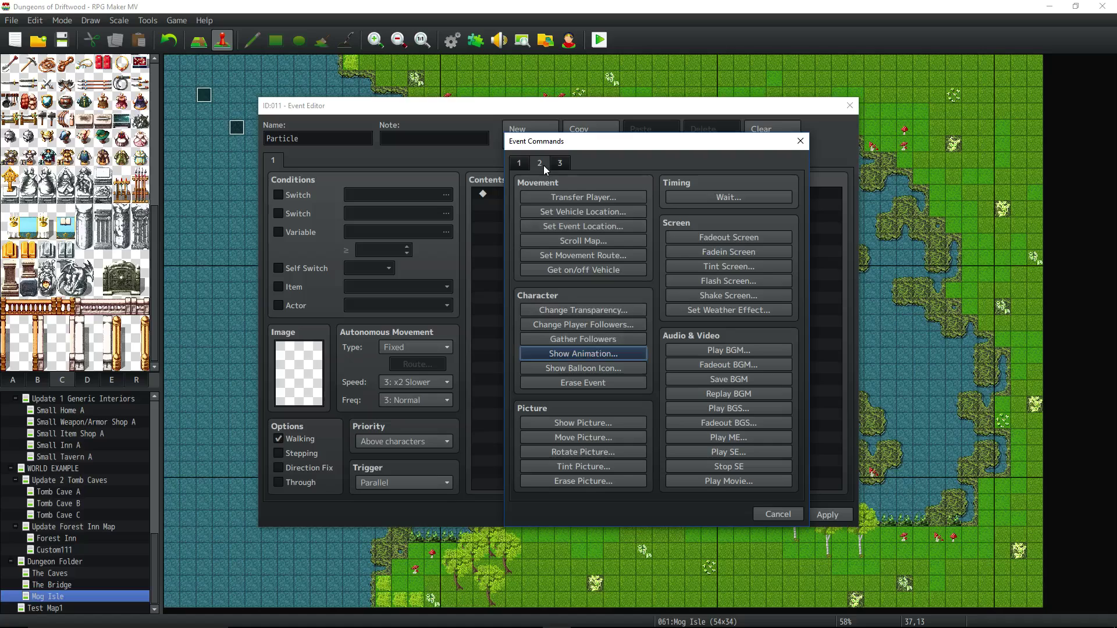
left_click(725, 197)
key("Return")
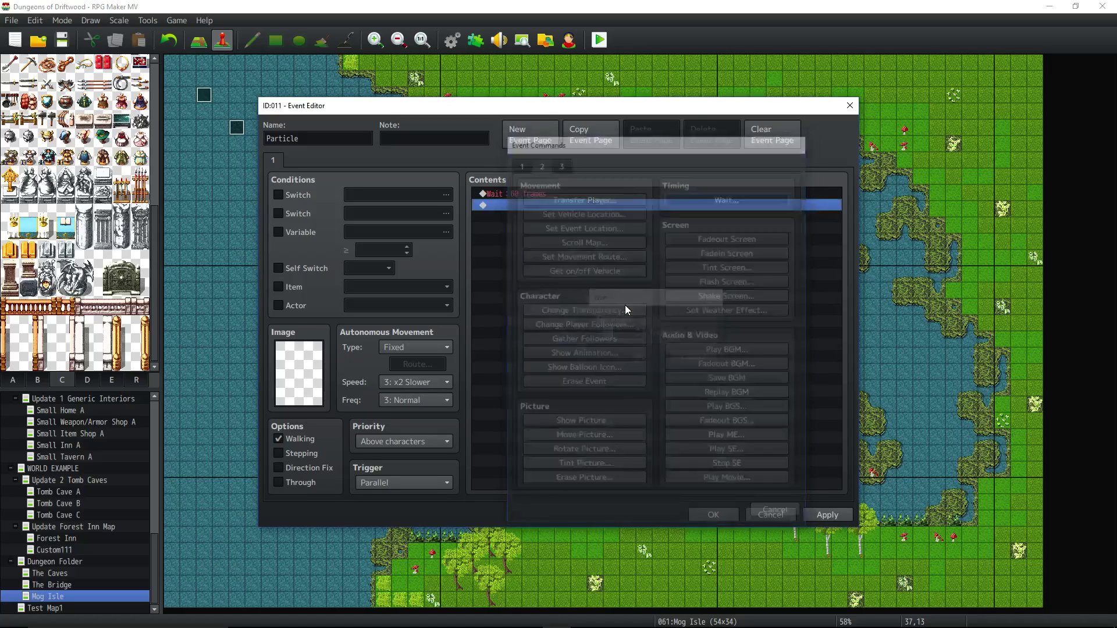
- Add a Show Animation command that plays 0564 RedParticle on This Event after the wait, and confirm the Particle event
double_click(542, 221)
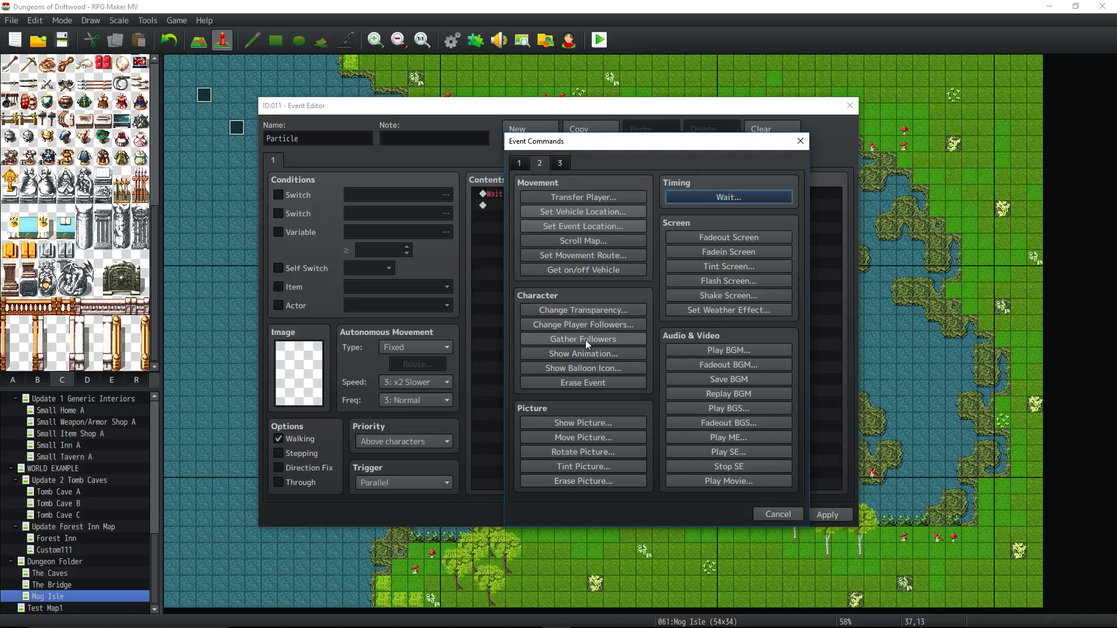
left_click(605, 353)
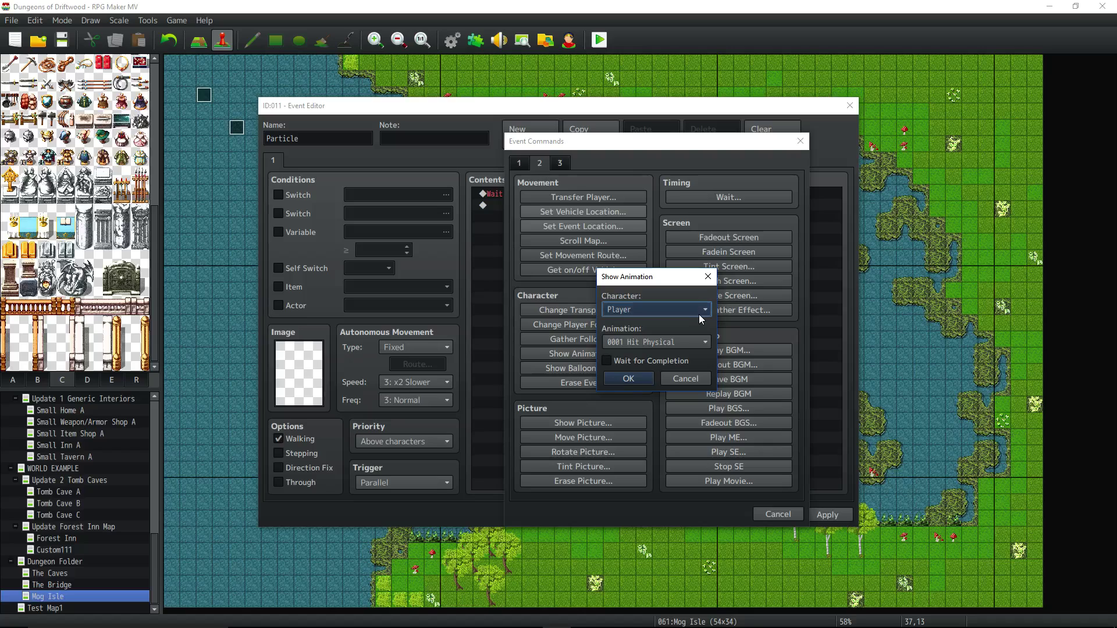
left_click(699, 311)
left_click(691, 328)
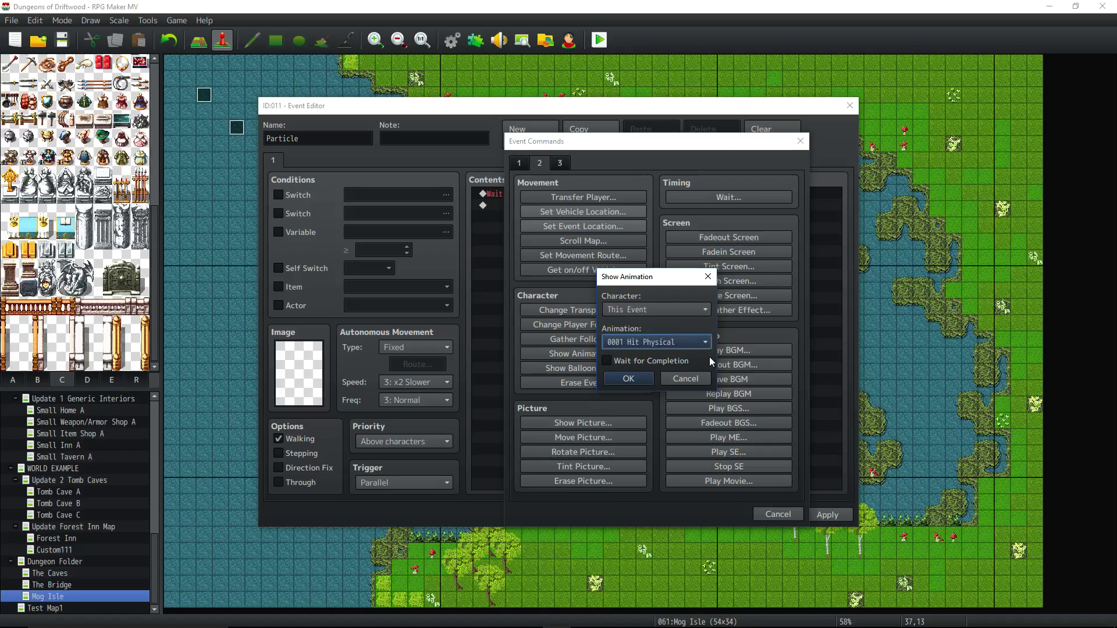
left_click(705, 344)
left_click_drag(727, 325, 731, 609)
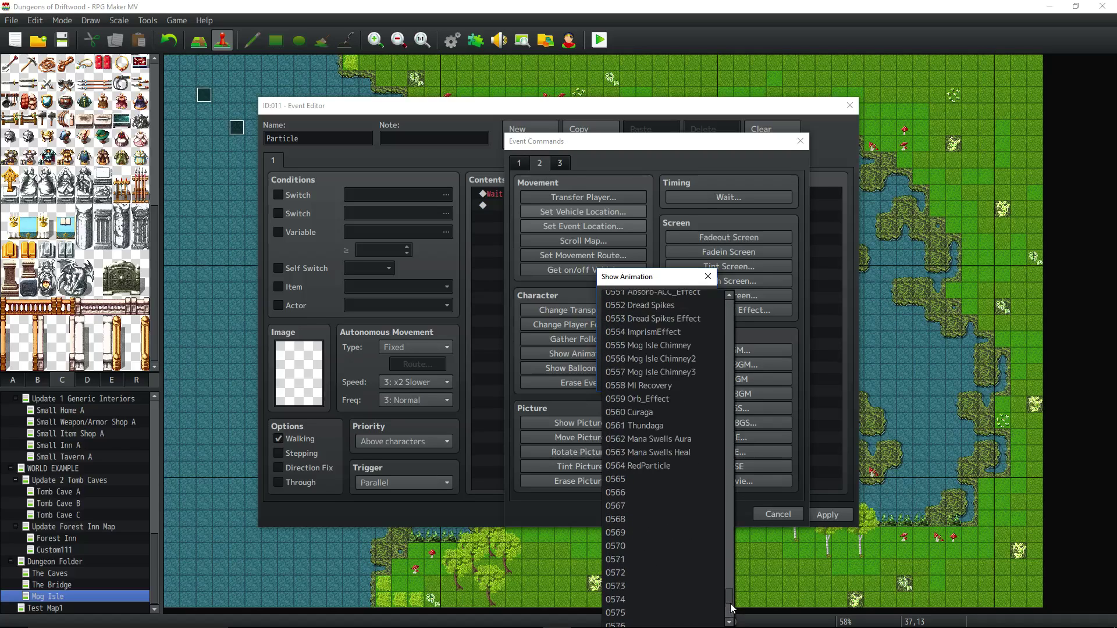
left_click(652, 476)
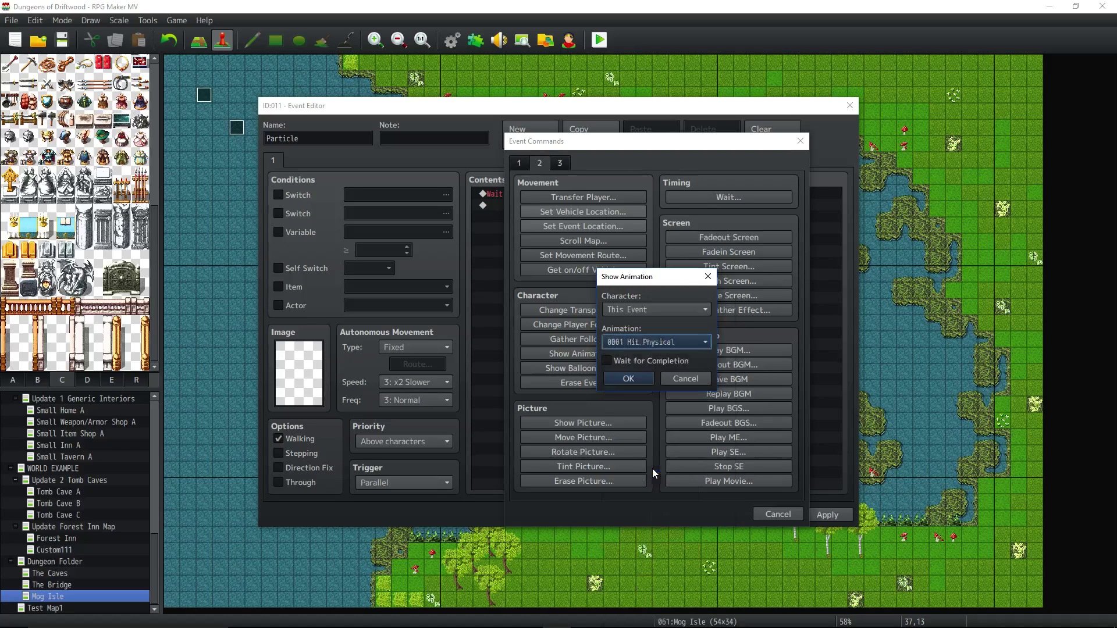
left_click(633, 377)
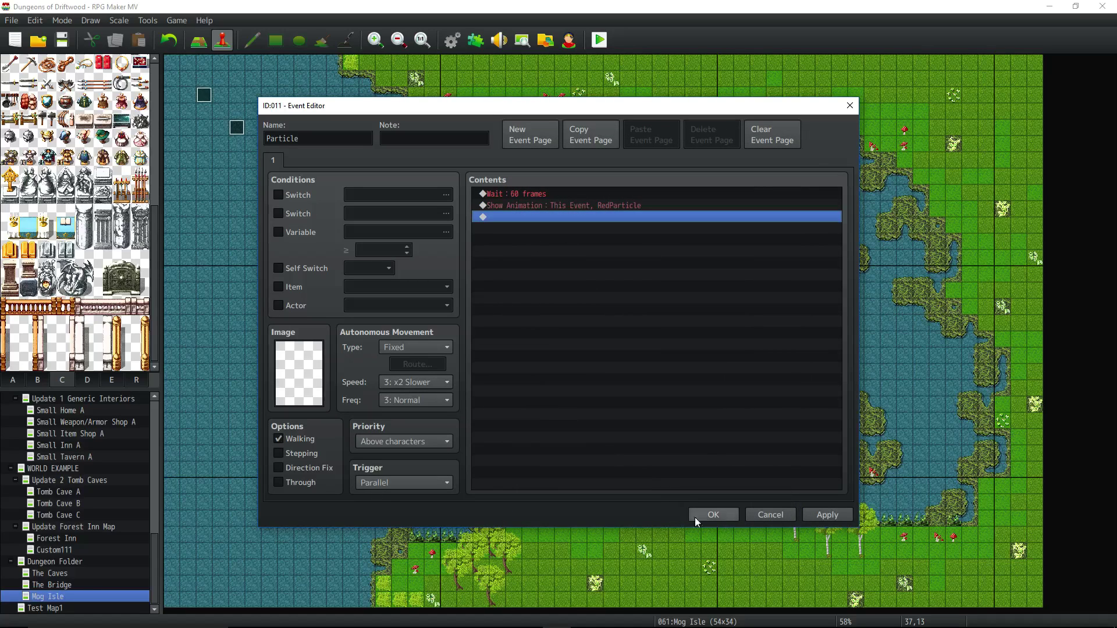
left_click(712, 514)
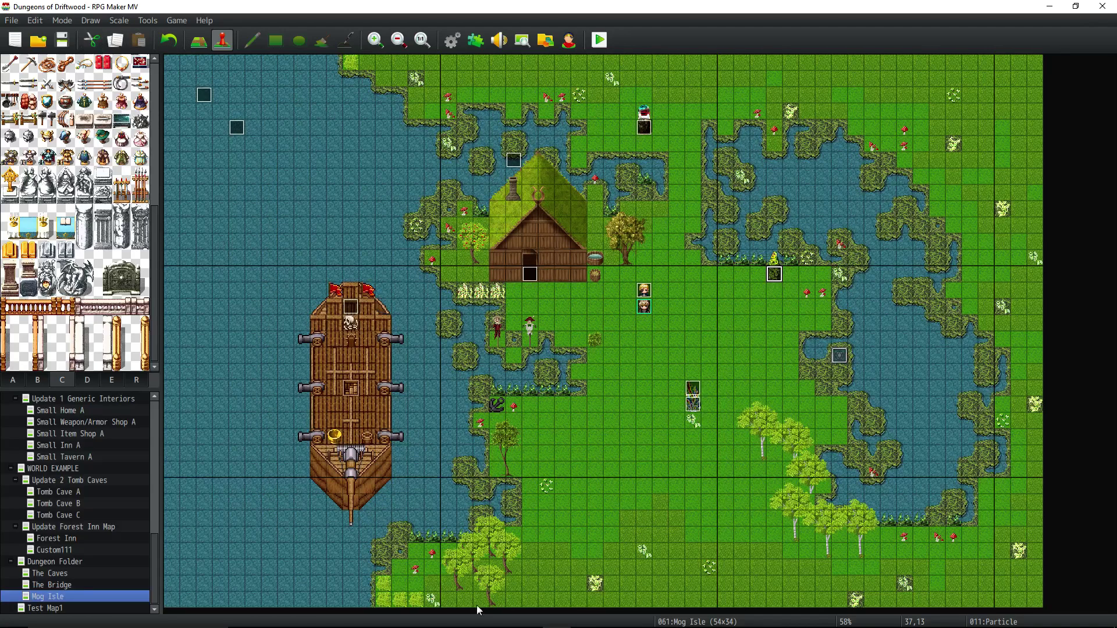
- Start a playtest of the game and dismiss the starting bonus message on Mog Isle
mouse_move(627, 624)
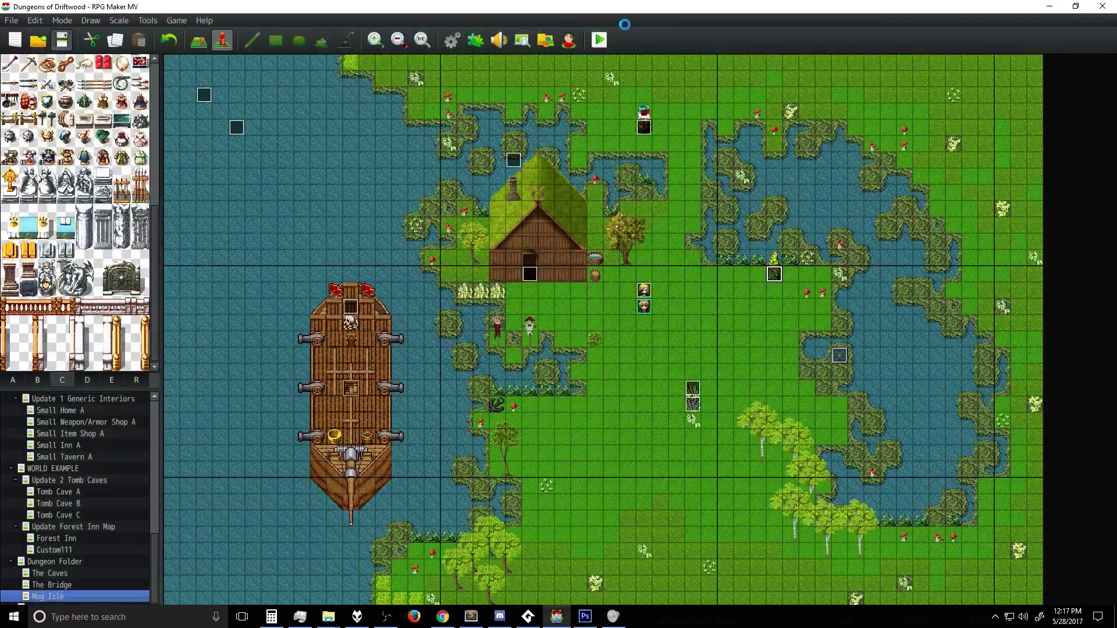
left_click(599, 40)
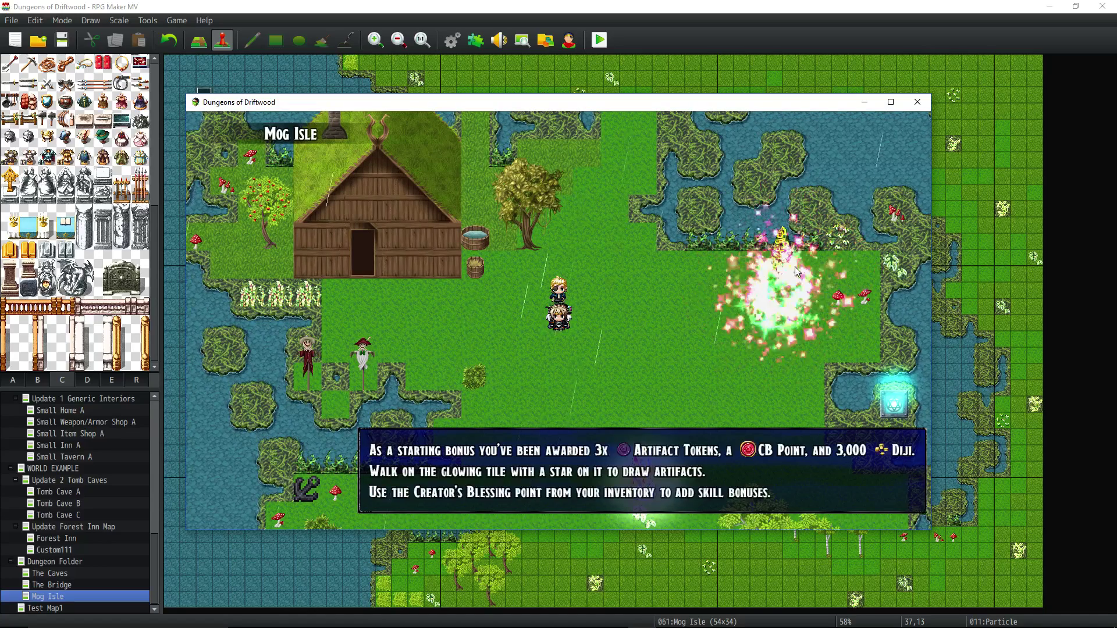
key("Return")
- Walk the party around near the yellow plant to examine the repeating particle effect, and end the playtest
key("Right")
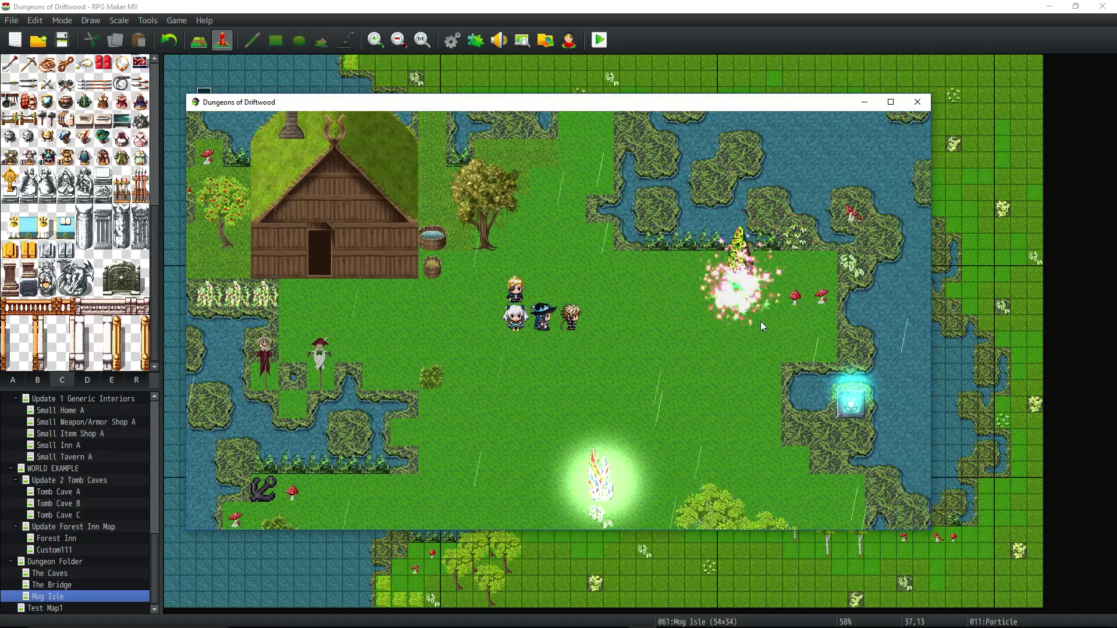
key("Up")
key("Left")
key("Down")
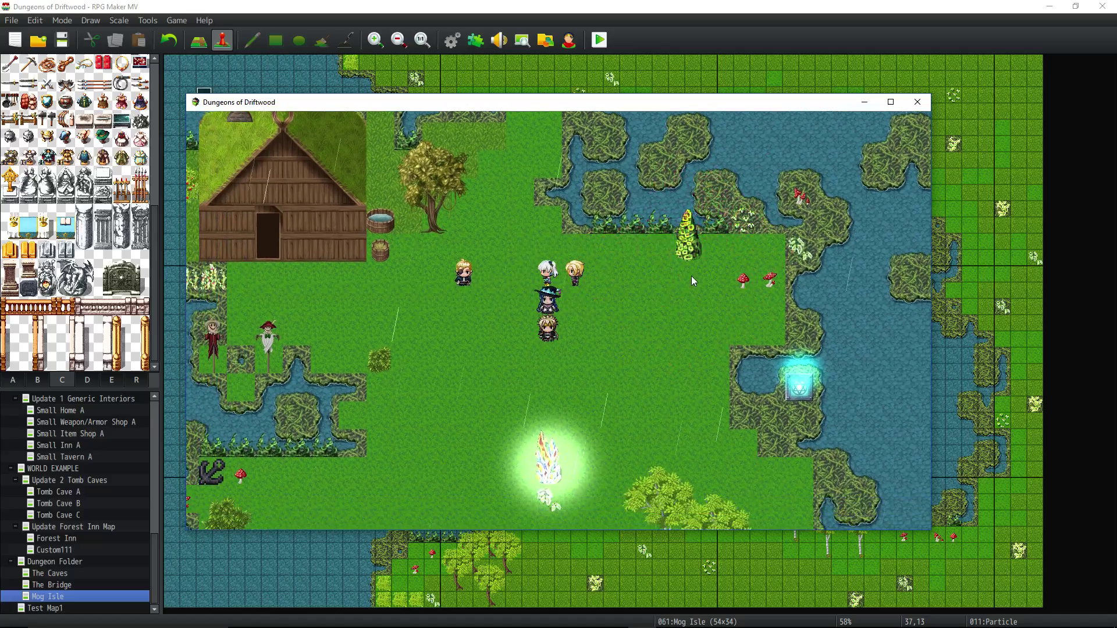
key("Down")
key("Down")
key("Up")
key("Left")
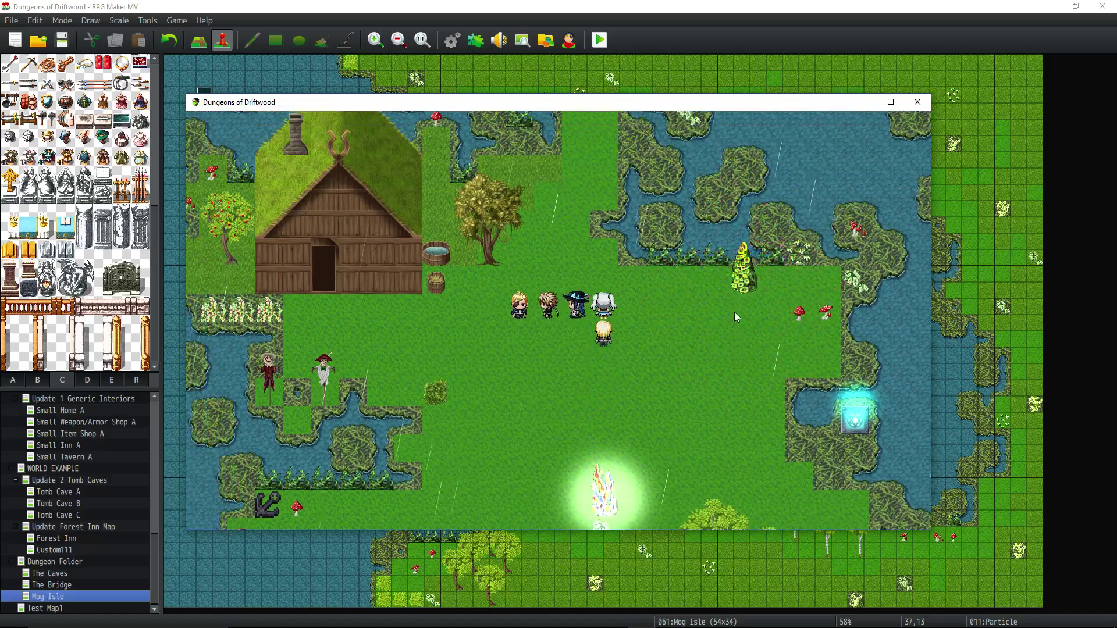
key("Up")
key("Down")
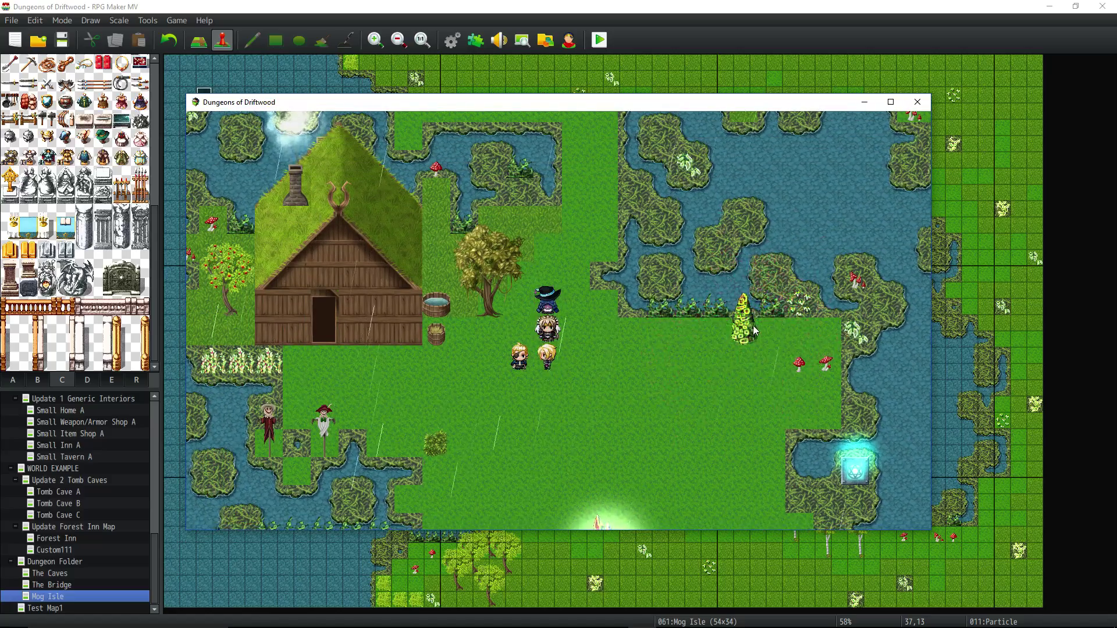
left_click(917, 101)
- Move the Particle event one tile up to the upper half of the yellow plant
left_click_drag(778, 265, 778, 259)
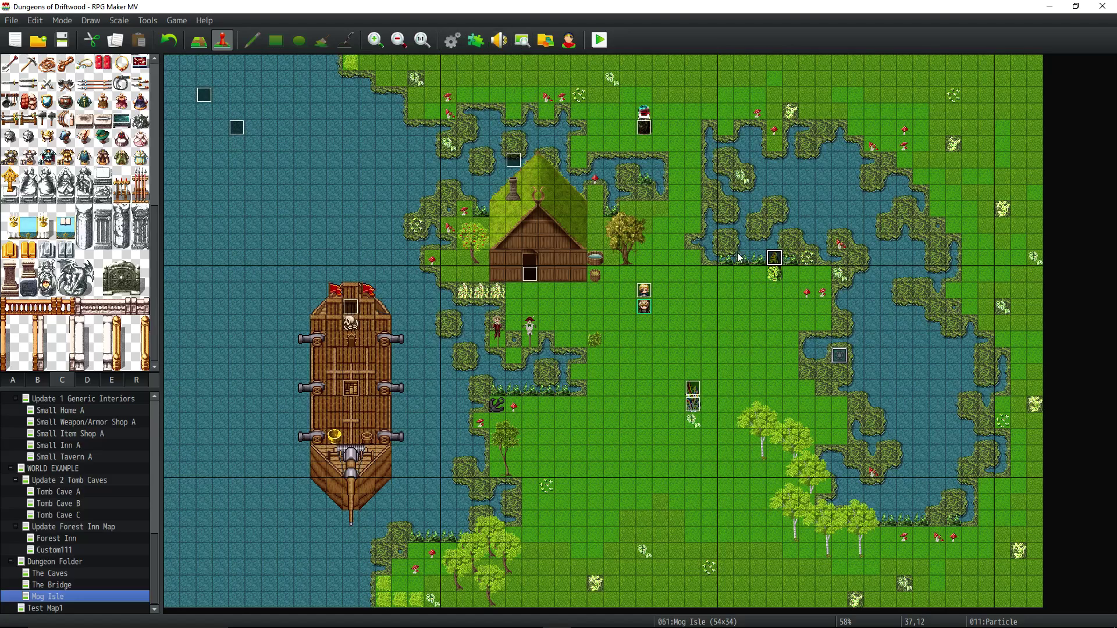
right_click(775, 260)
- Batch-set the scale of RedParticle's cells 1–16 in frames 1–11 to 150%, preview the animation, and save the database changes
left_click(449, 42)
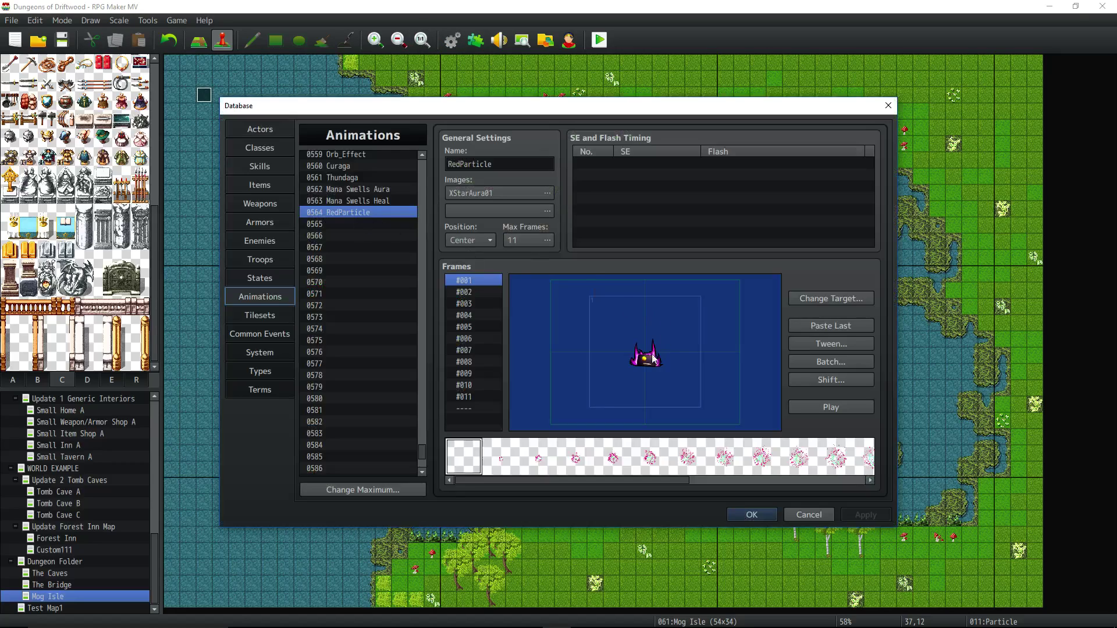
left_click(802, 407)
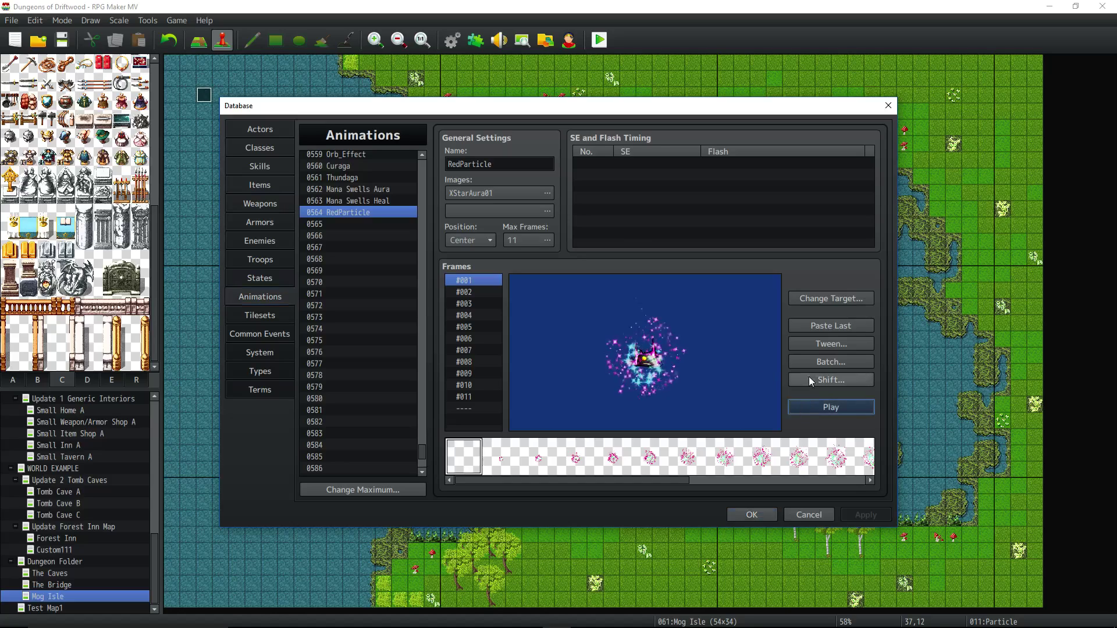
left_click(818, 361)
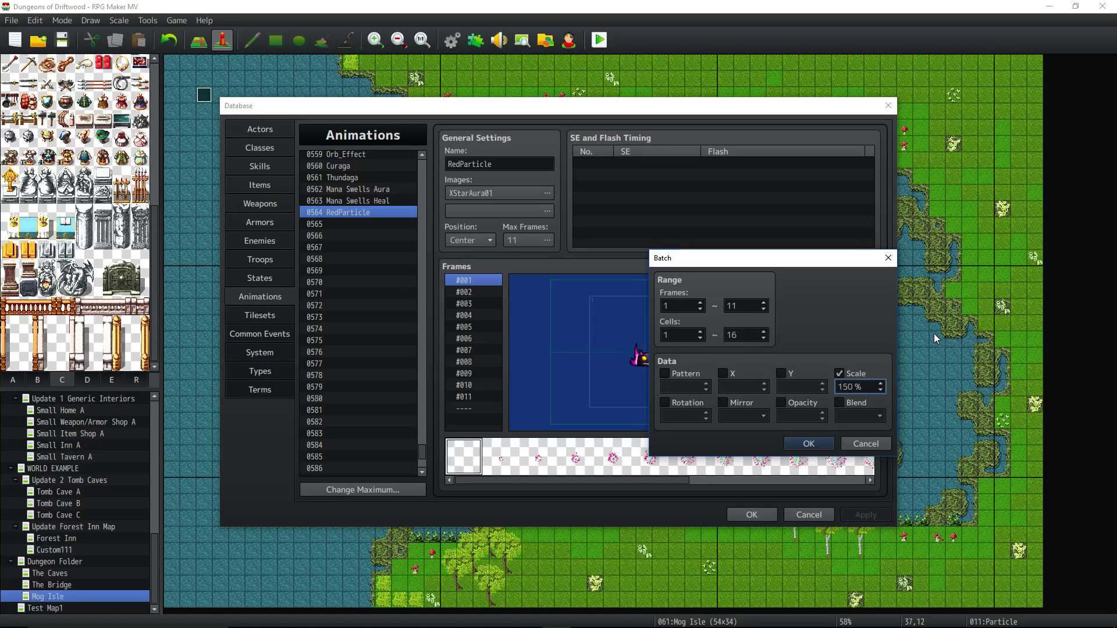
left_click(809, 443)
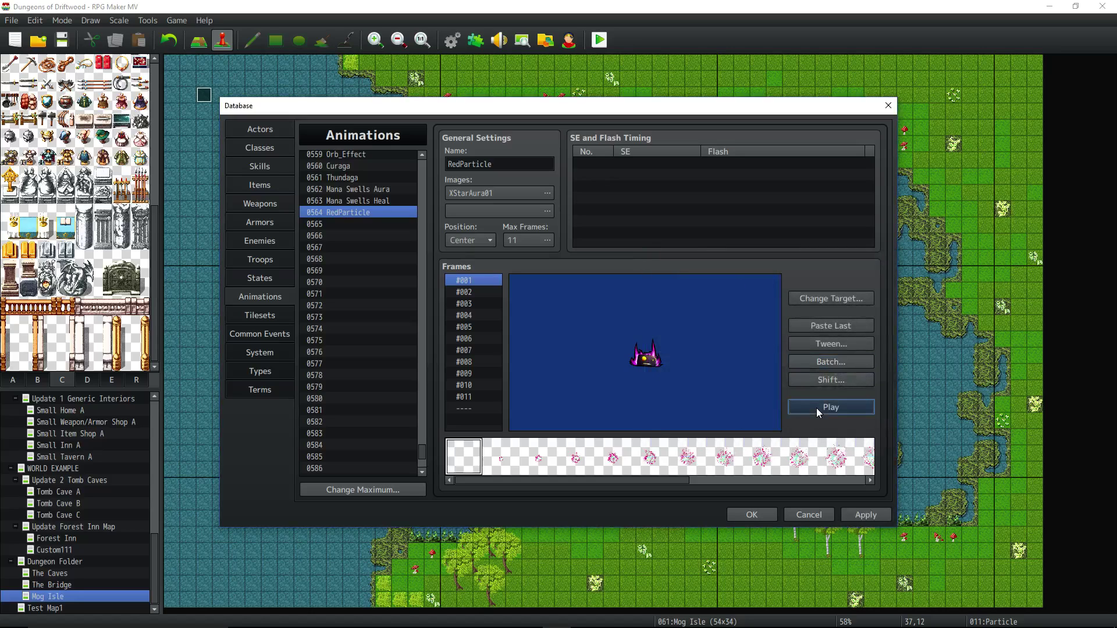
left_click(815, 407)
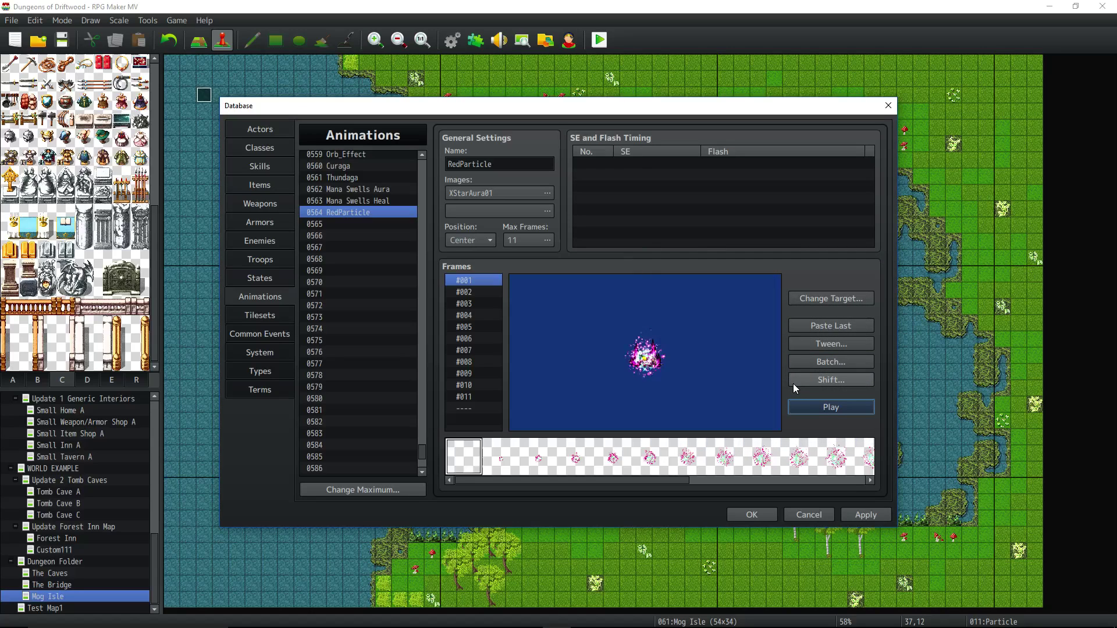
left_click(866, 515)
left_click(763, 514)
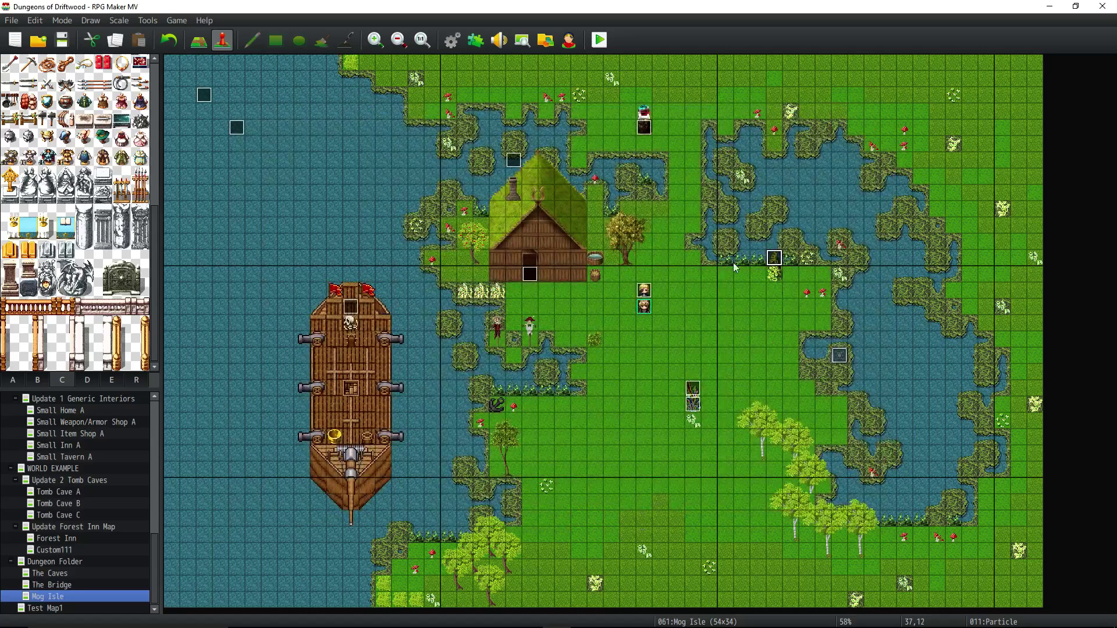
- Try to save the project, close the stopped program, and relaunch RPG Maker MV from the desktop
left_click(62, 39)
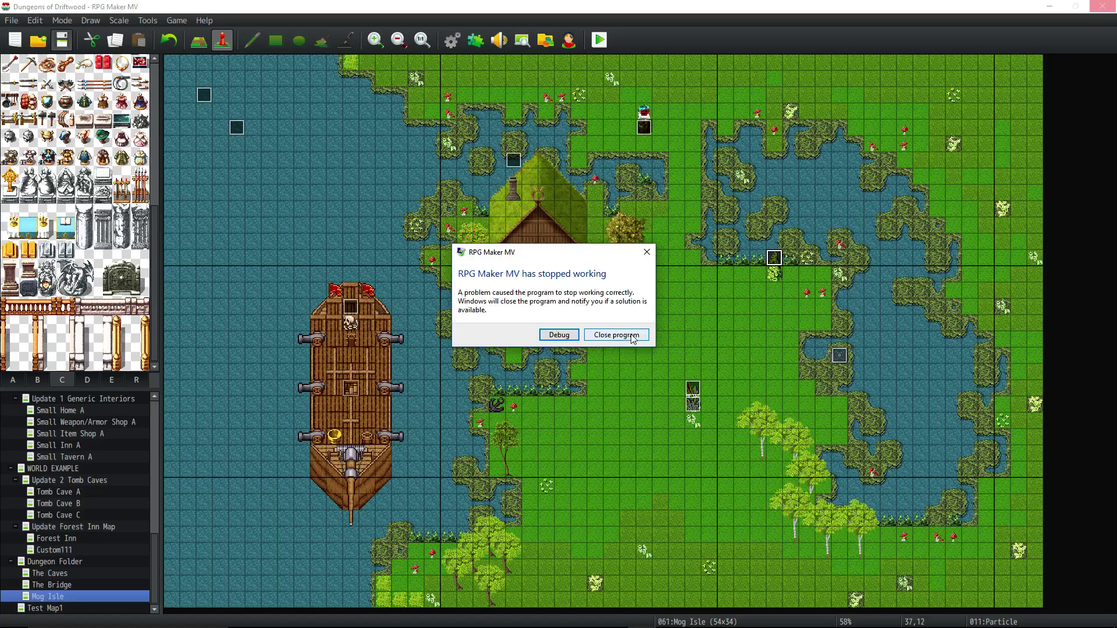
left_click(616, 336)
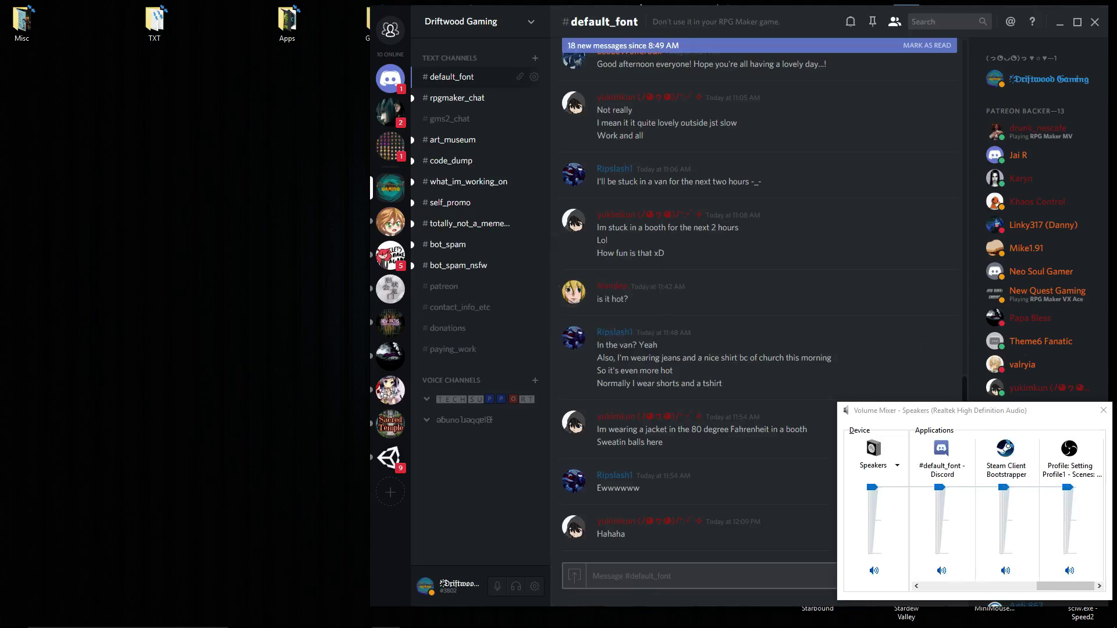
left_click(1060, 24)
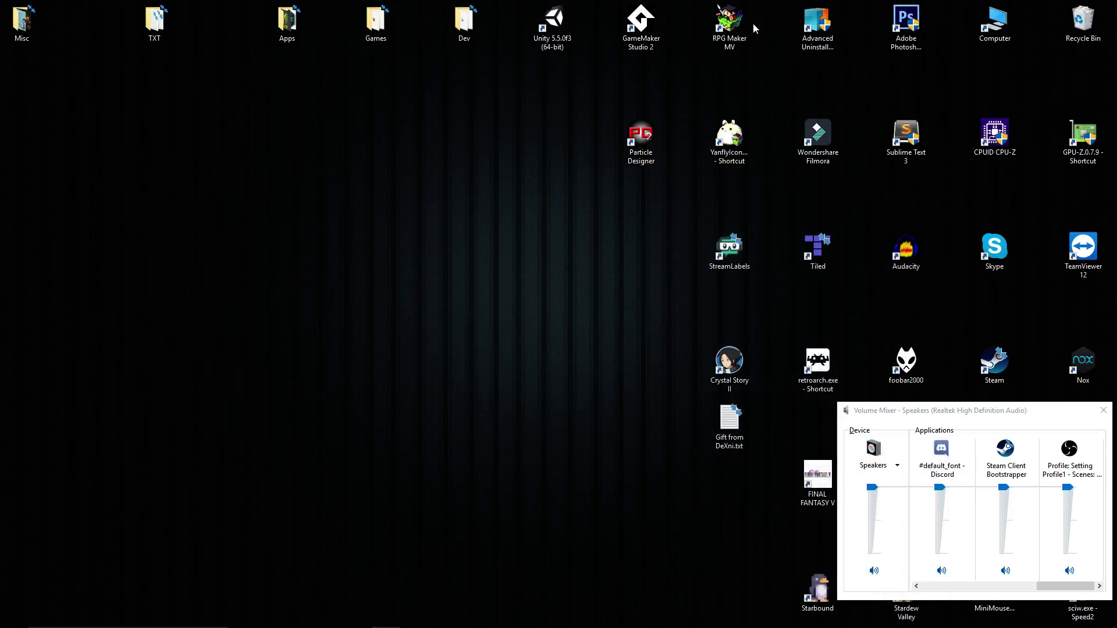
double_click(731, 26)
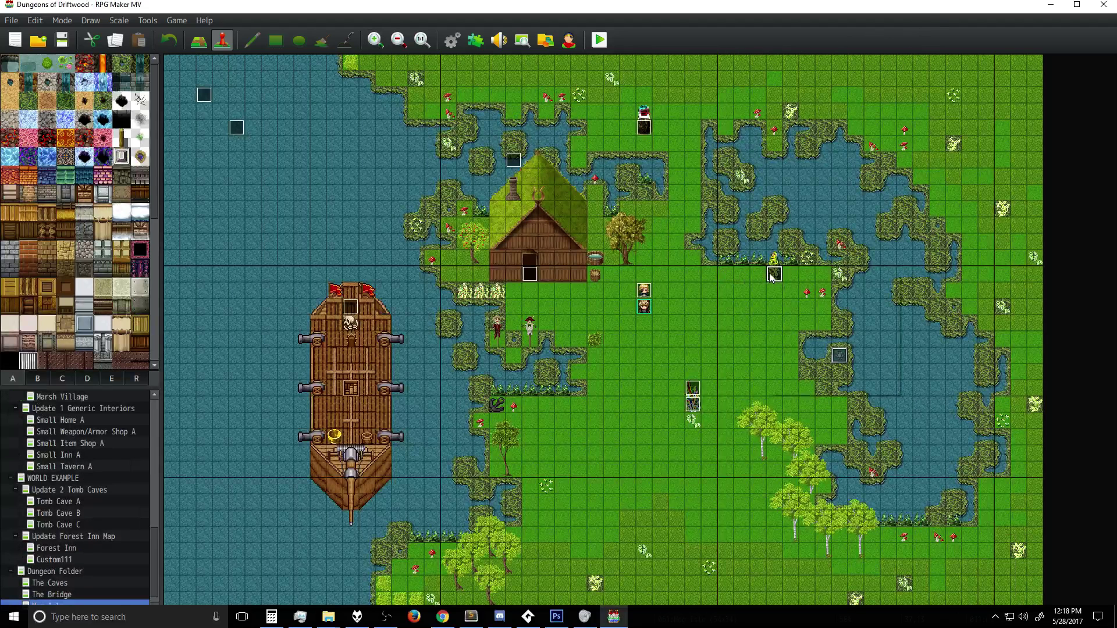
- Check the Particle event's contents and move it one tile up to map position 37,12
double_click(774, 274)
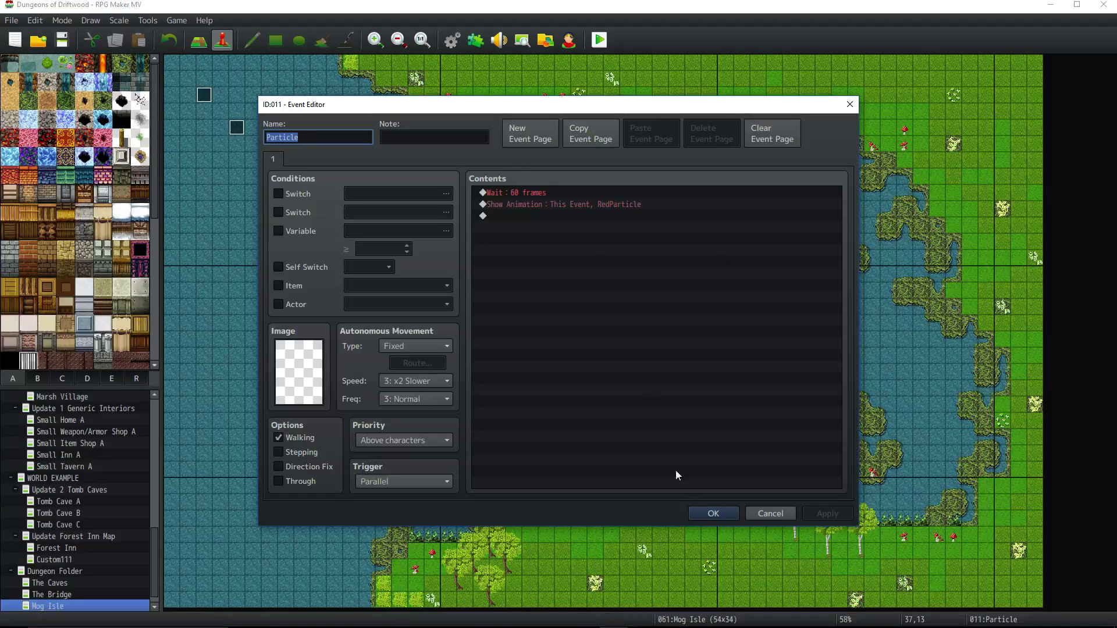
left_click(711, 513)
left_click_drag(777, 275, 772, 259)
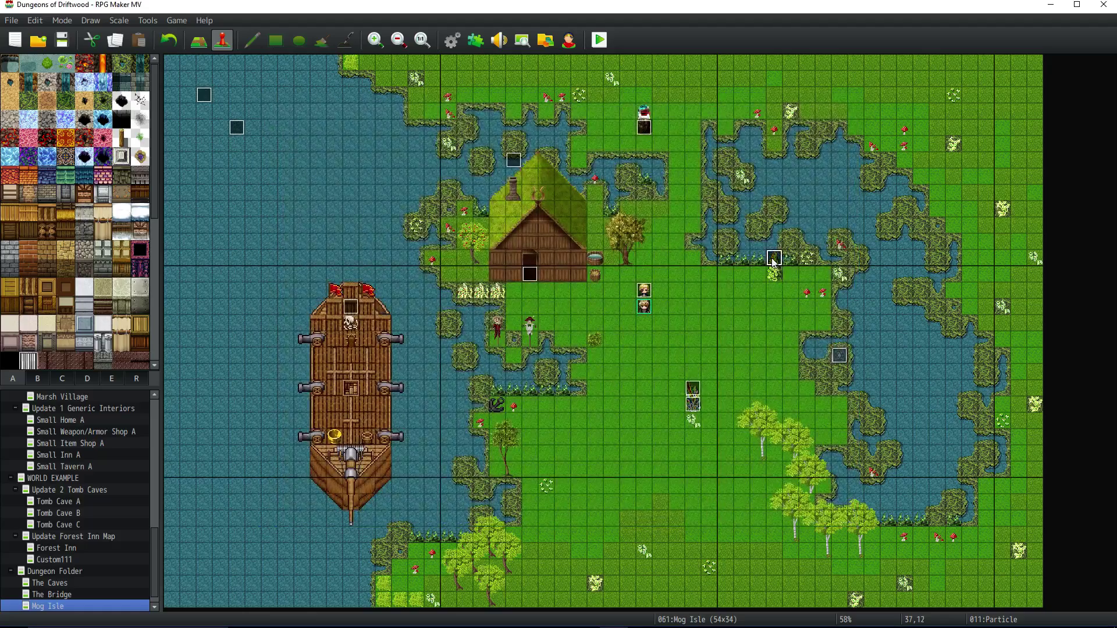
right_click(774, 272)
left_click(788, 269)
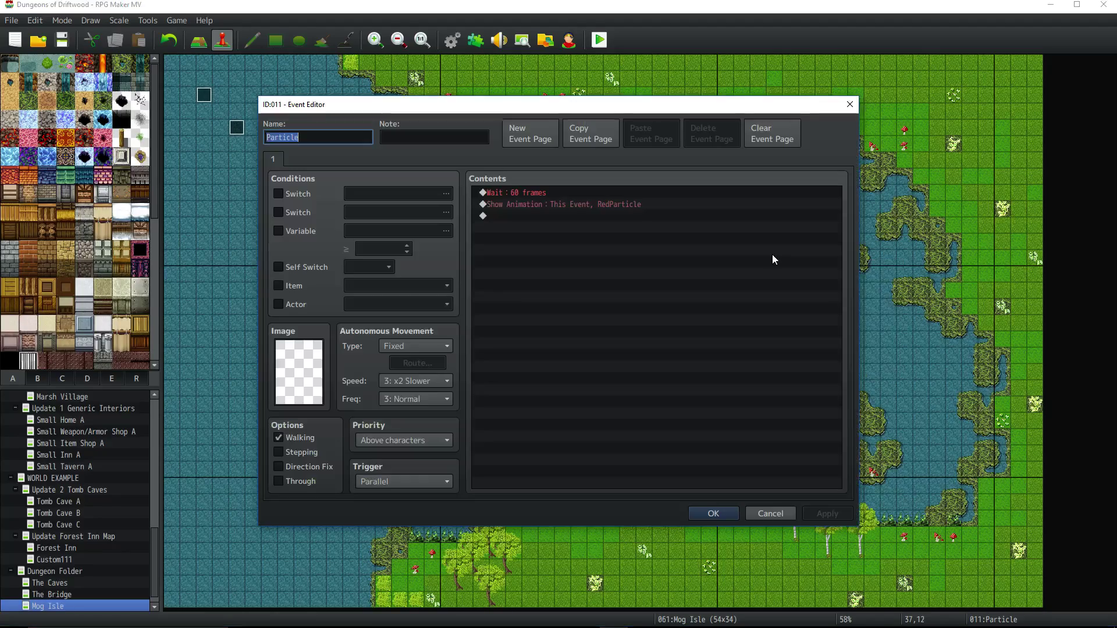
left_click(711, 514)
- Open animation 0564 RedParticle in the database and play it to check its size
left_click(452, 39)
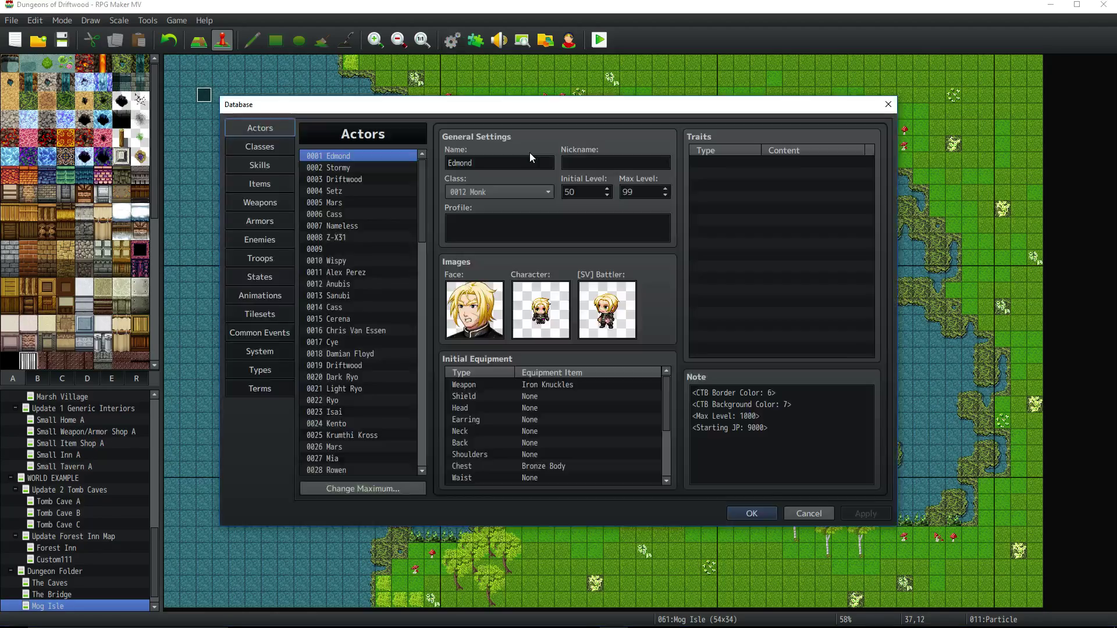
left_click(273, 295)
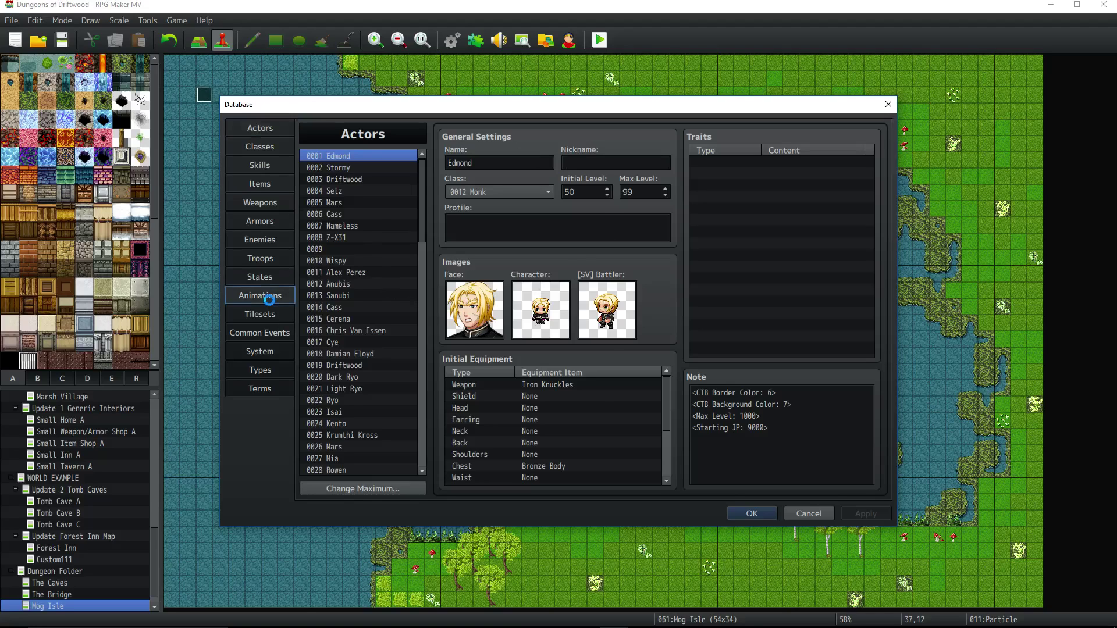
left_click_drag(421, 168, 420, 453)
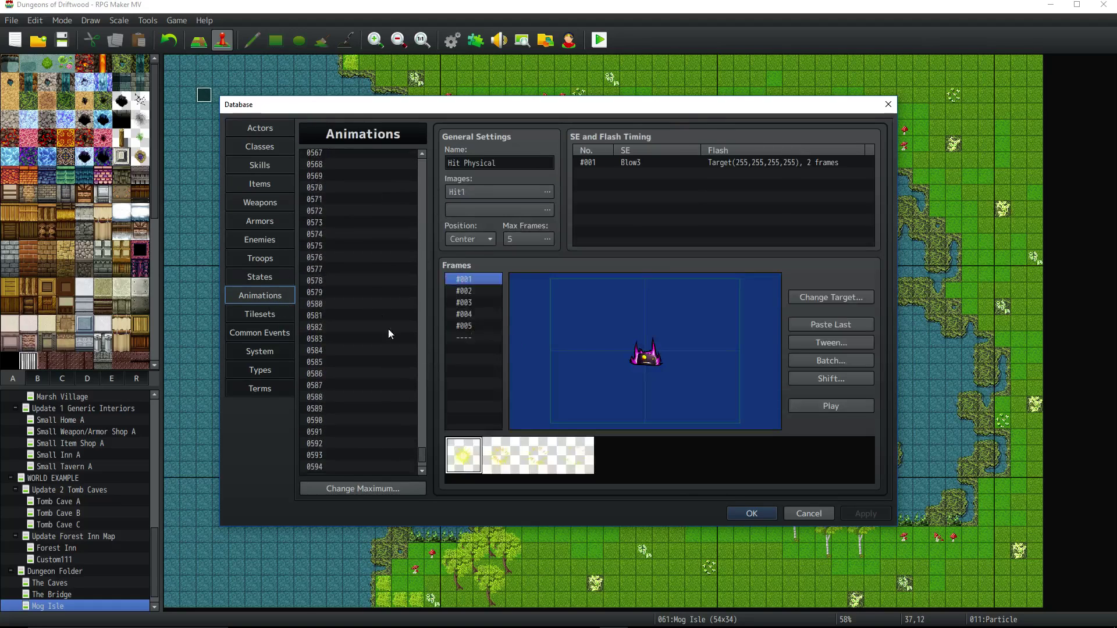
scroll(356, 212, "up", 3)
left_click(365, 209)
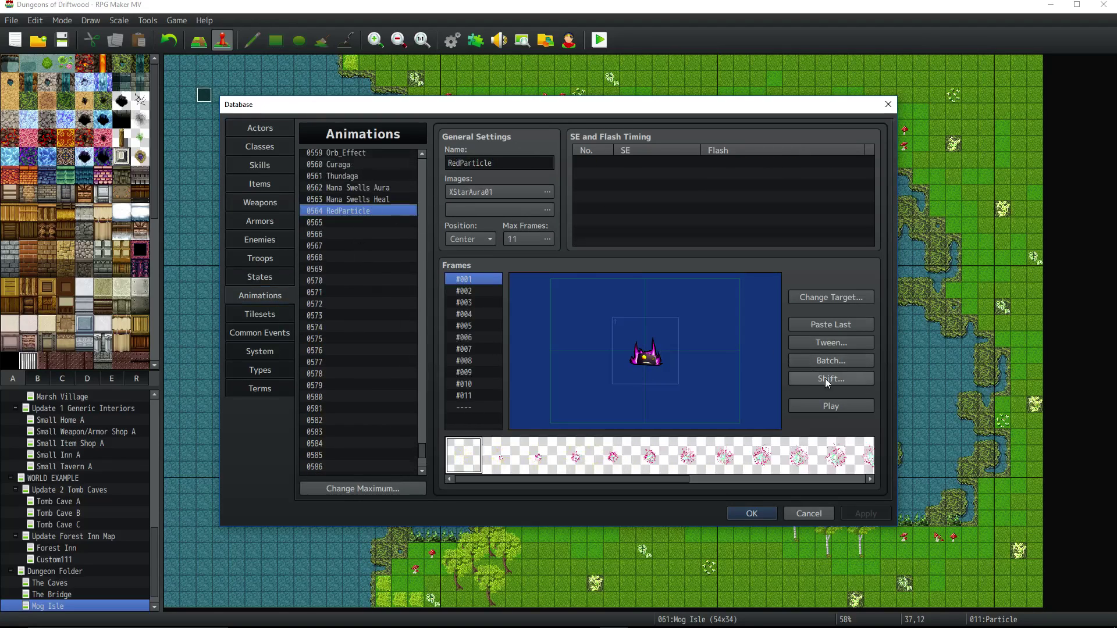
left_click(805, 406)
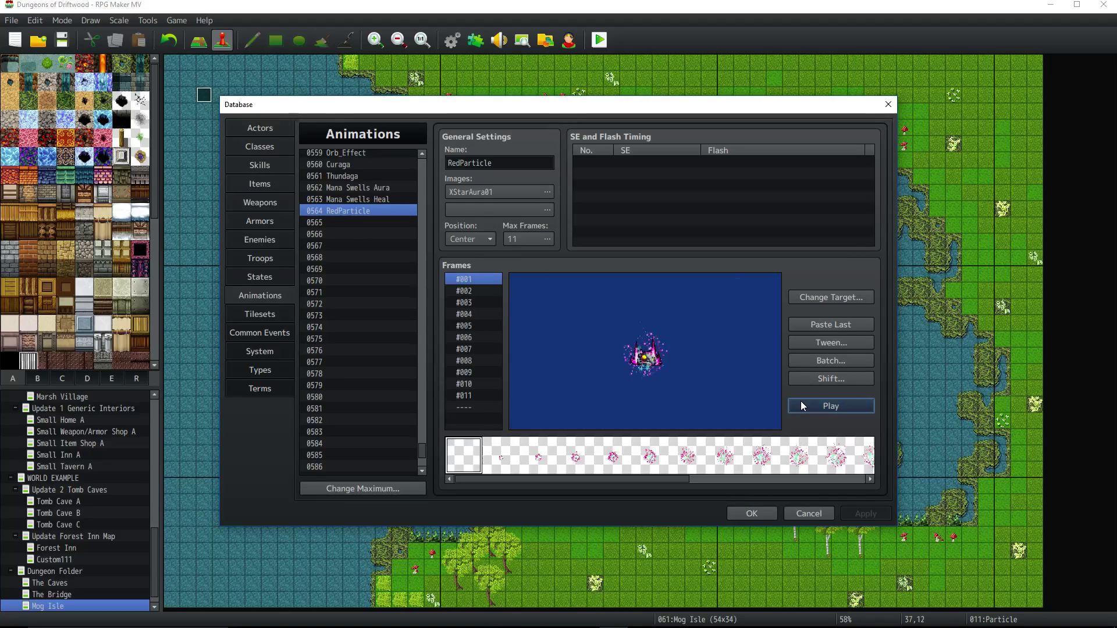
- Batch-set RedParticle's scale to 150% for frames 1–11 and cells 1–16, and play the result
left_click(830, 361)
double_click(845, 386)
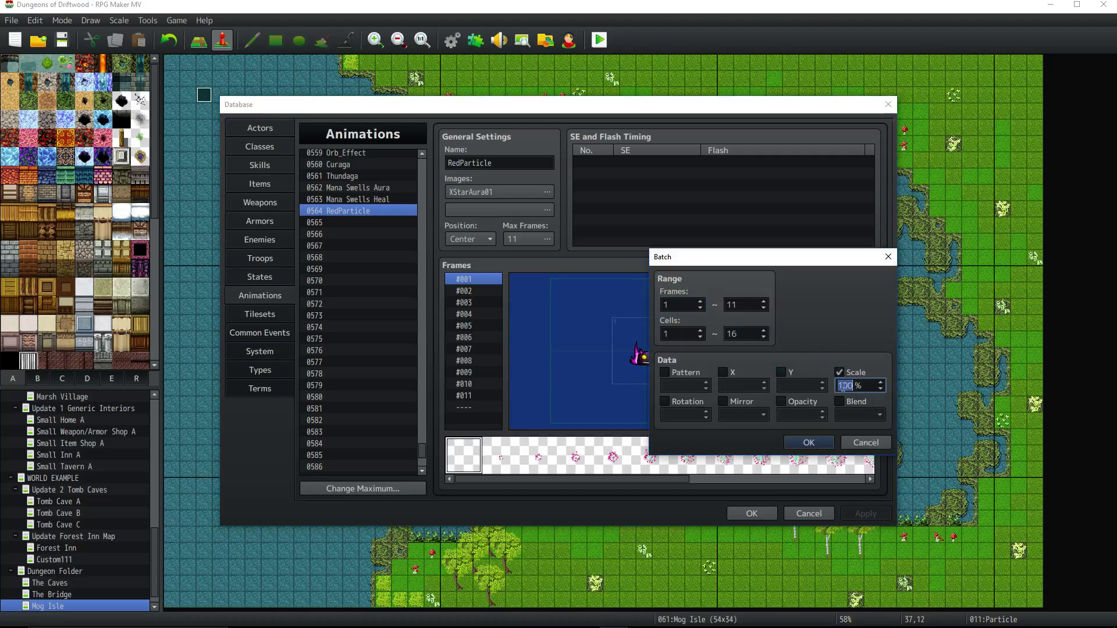
type("150")
left_click(809, 442)
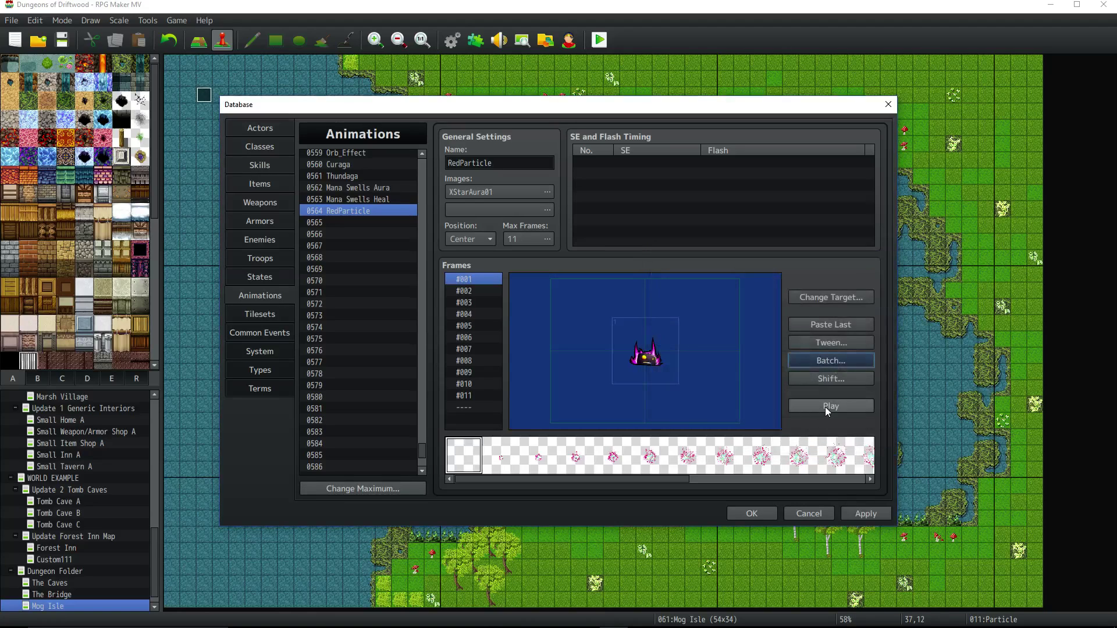
left_click(827, 407)
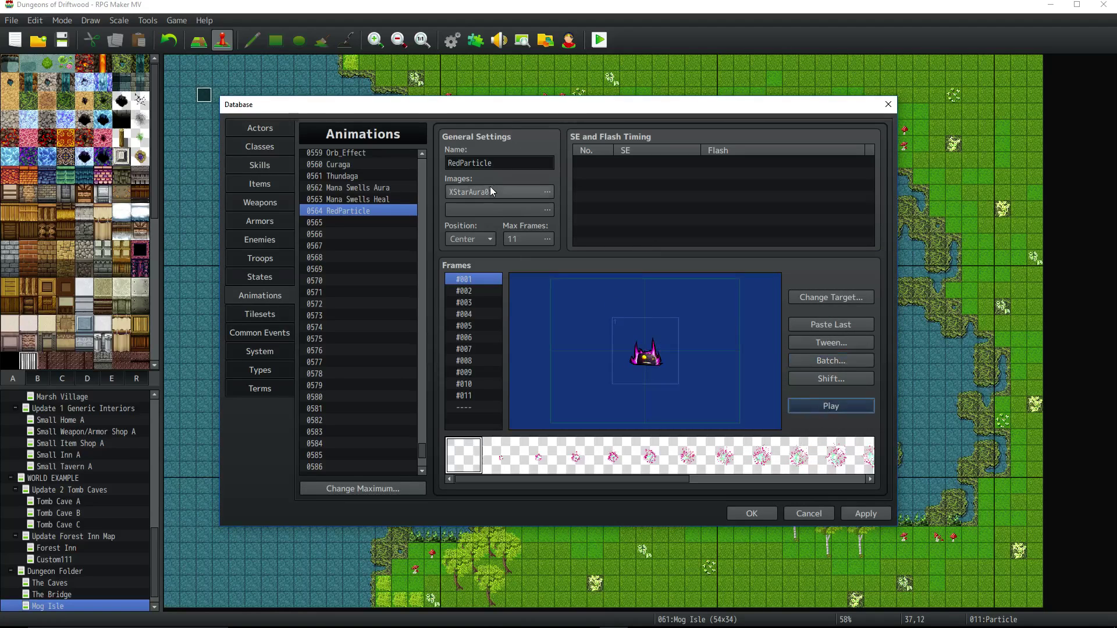
- Accept the database changes and playtest Mog Isle in a maximized window, walking around the plant to check the particle animation
left_click(756, 511)
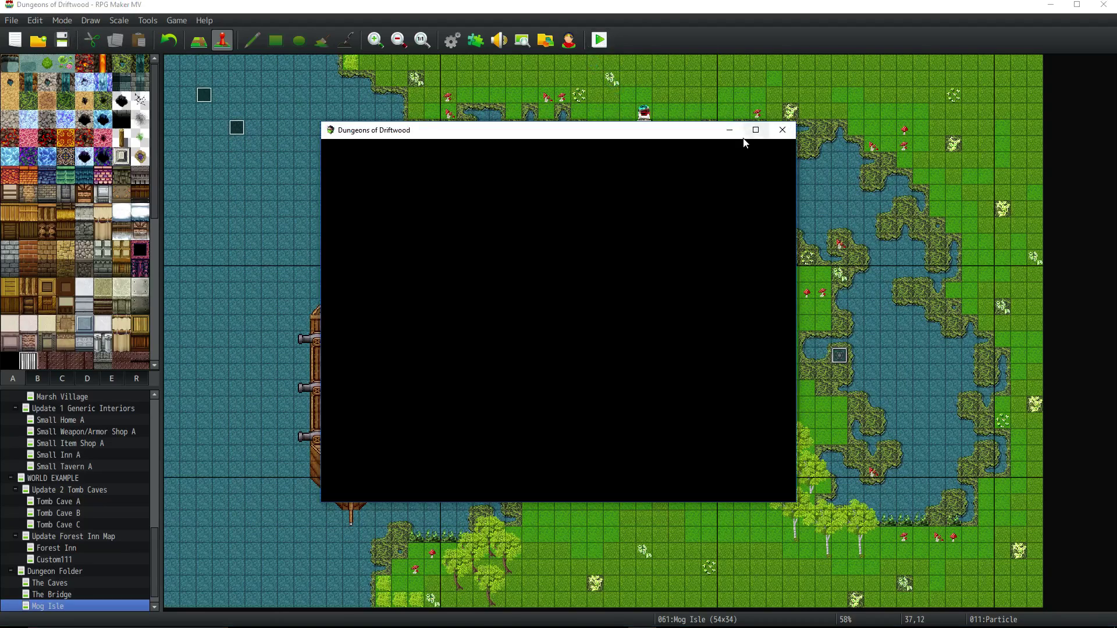
left_click(888, 102)
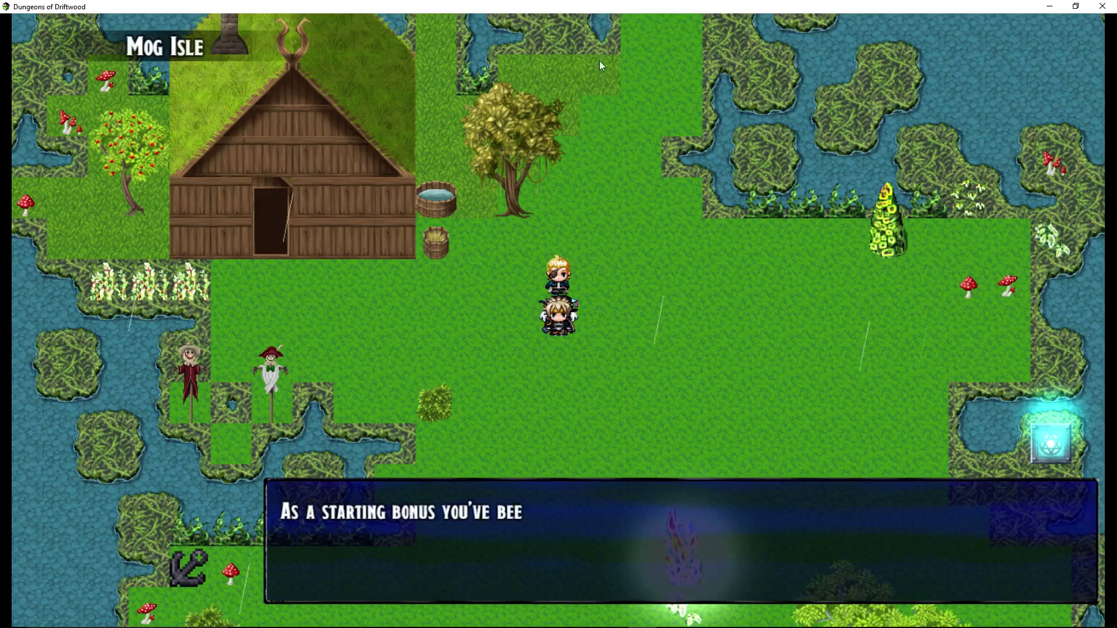
key("Return")
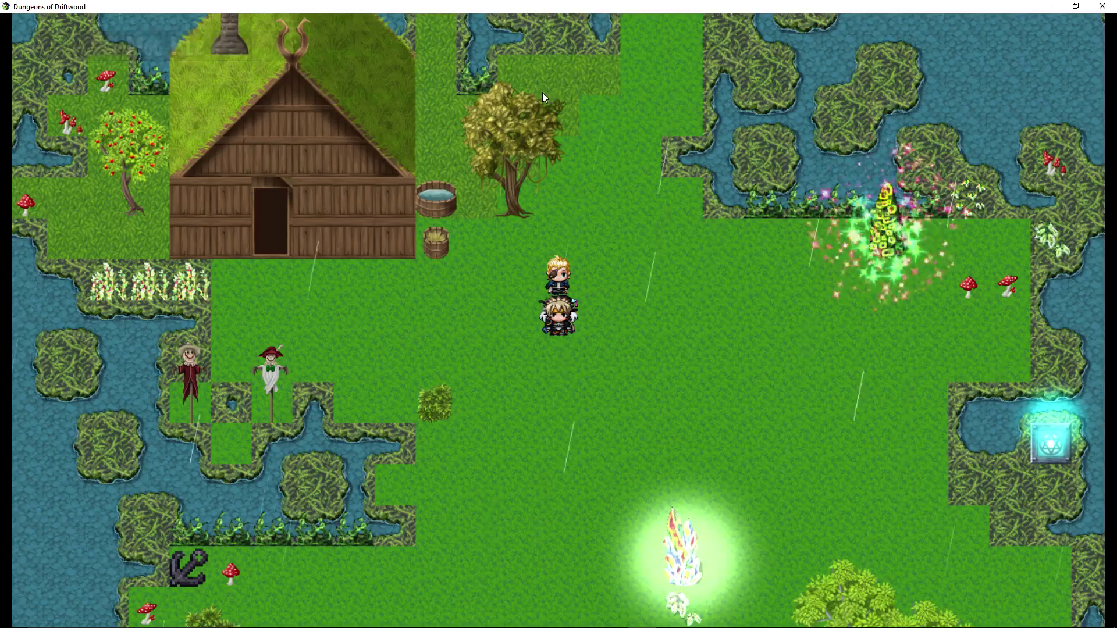
key("Right")
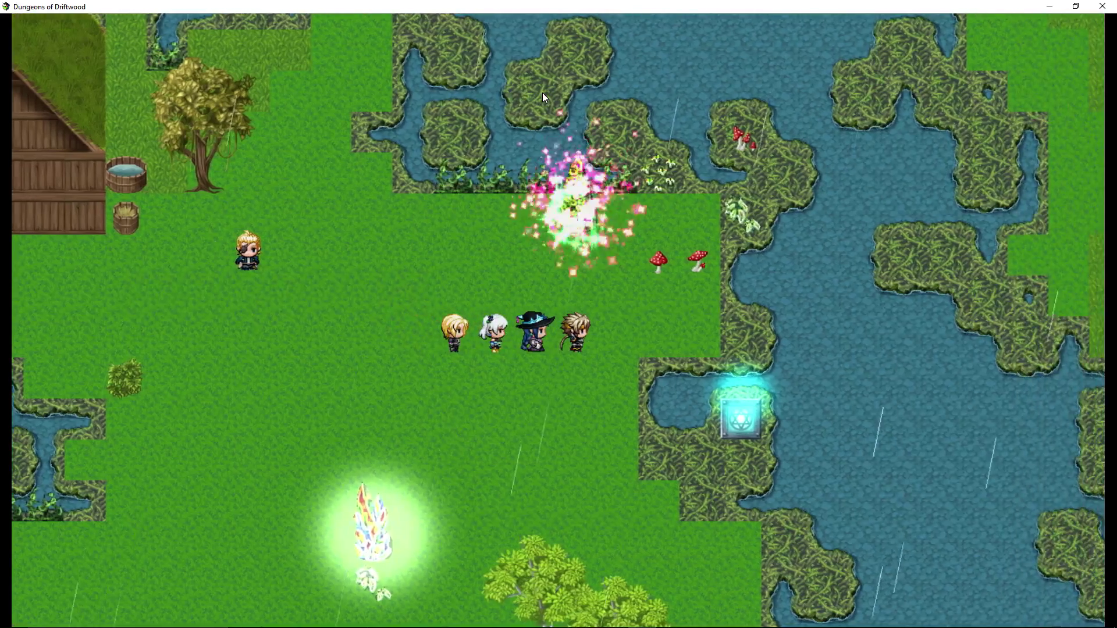
key("Left")
key("Up")
key("Left")
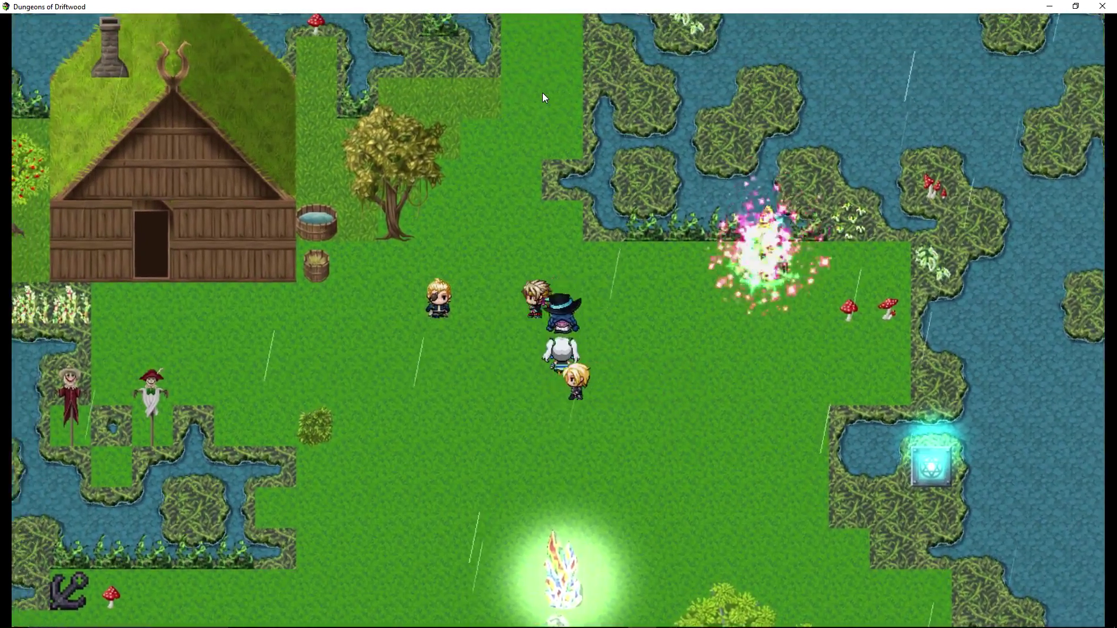
key("Up")
key("Down")
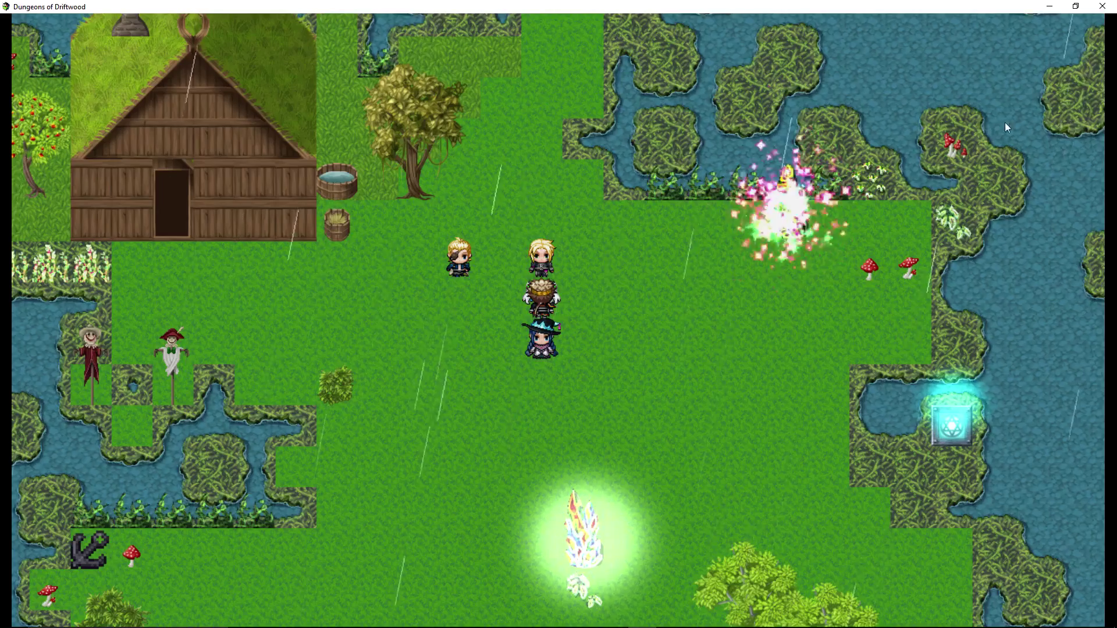
left_click(1103, 7)
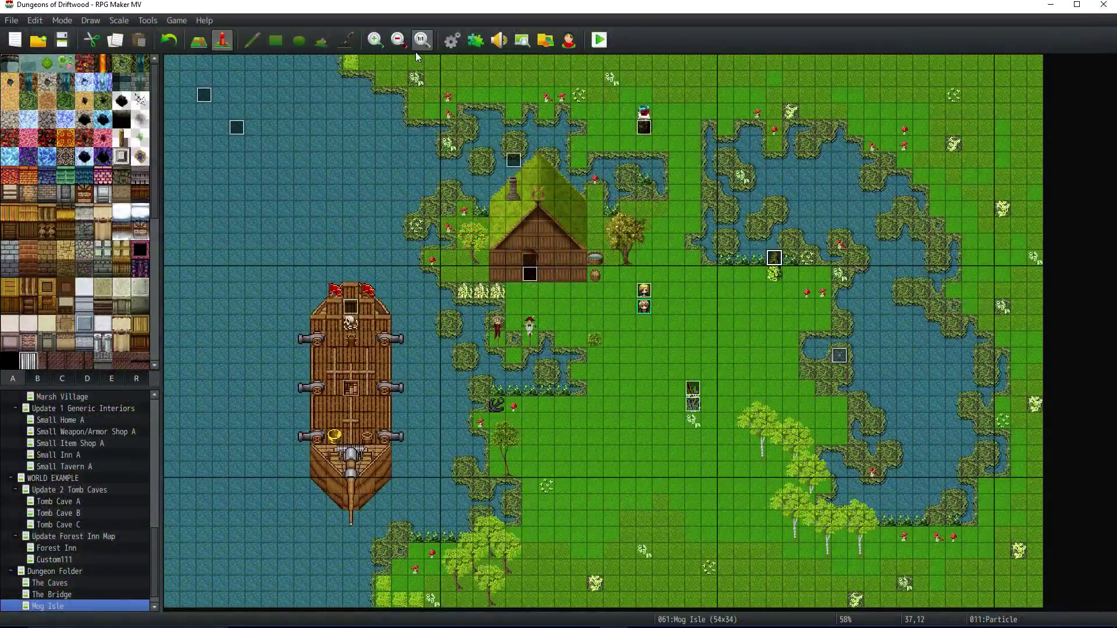
- Set the hue of RedParticle's XStarAura01 image to 304, play the result, and apply the change
key("F9")
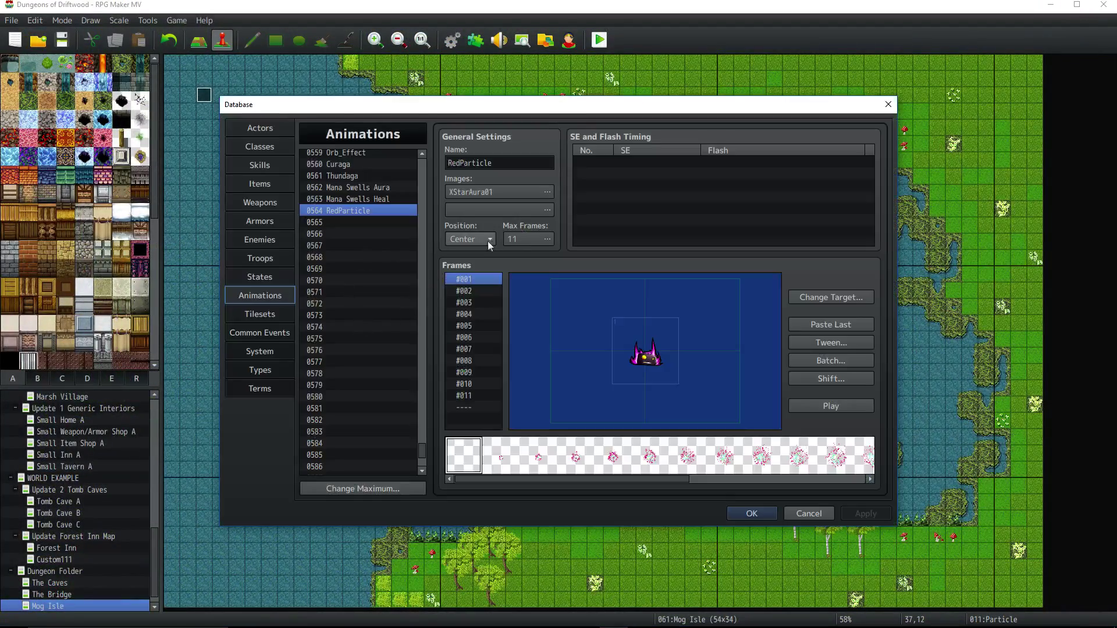
left_click(547, 191)
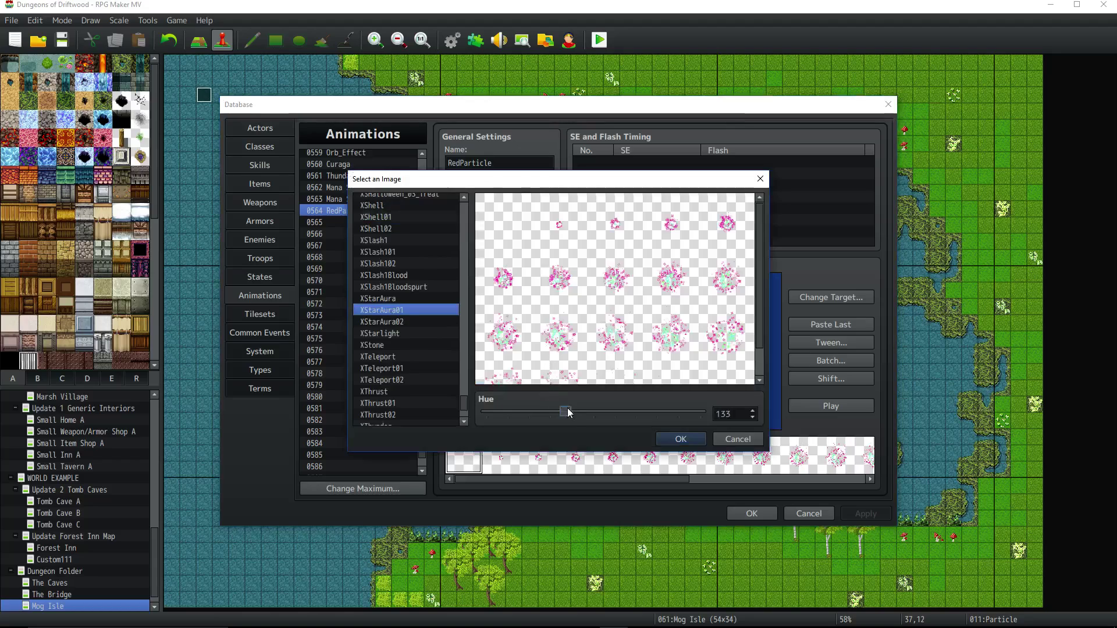
left_click_drag(591, 417, 669, 414)
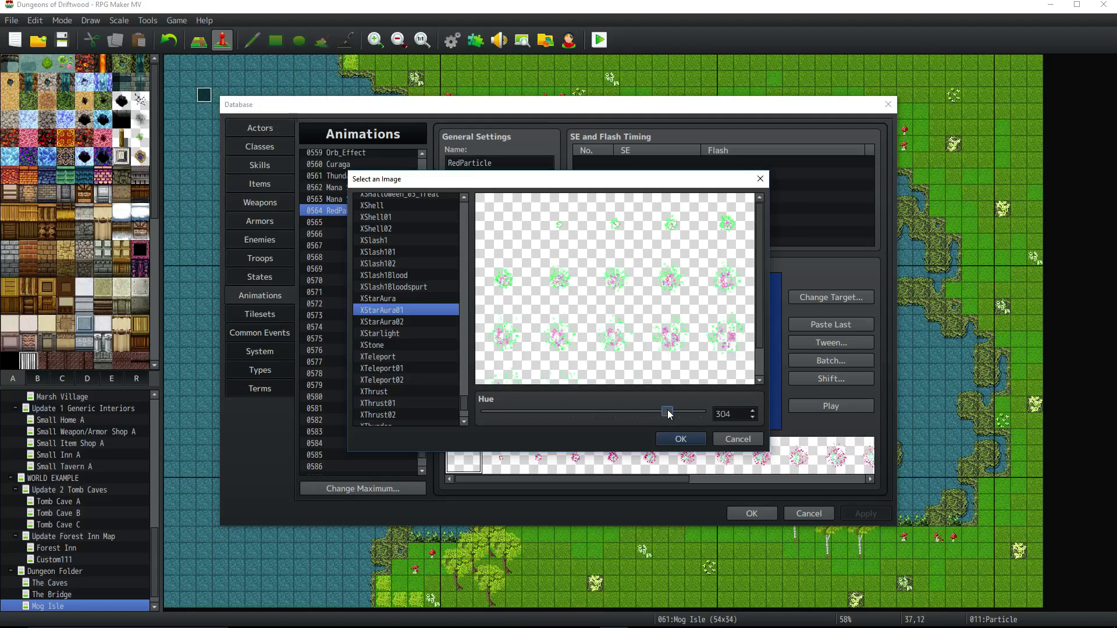
left_click(675, 443)
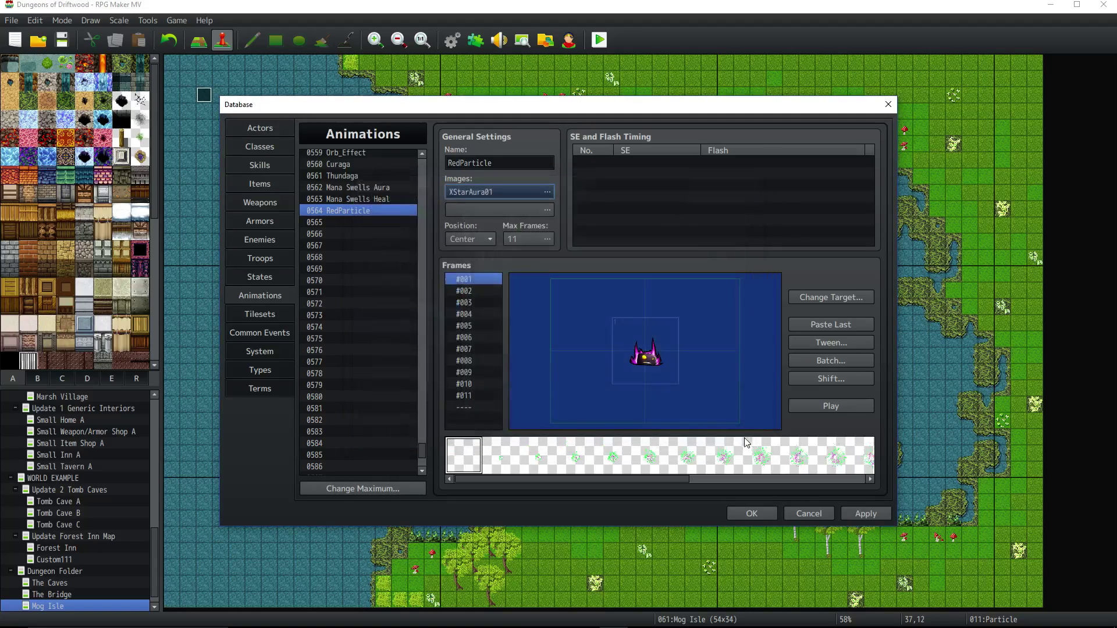
left_click(825, 407)
left_click(864, 514)
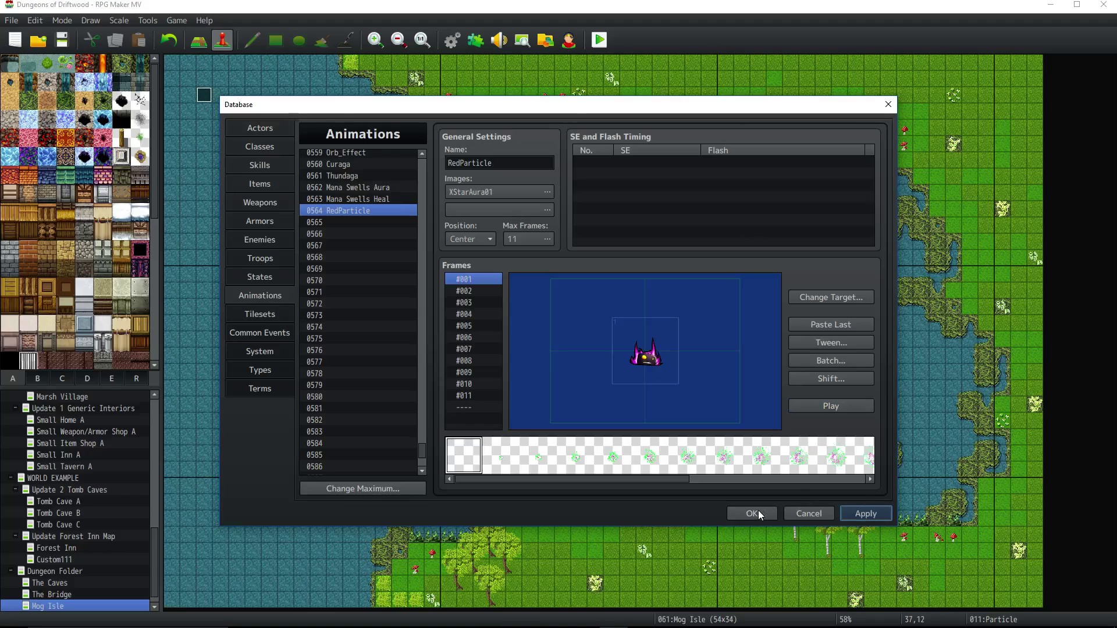
left_click(753, 514)
right_click(774, 254)
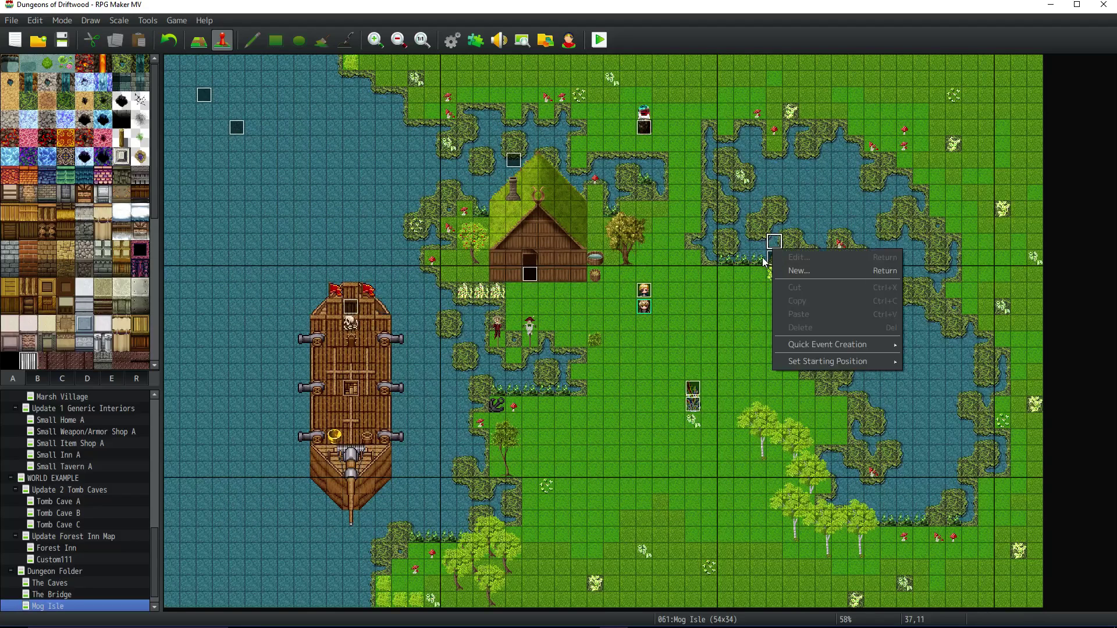
right_click(763, 251)
right_click(773, 253)
- Shift the hue of RedParticle's XStarAura01 image to a yellow-green tint and play the animation
left_click(452, 40)
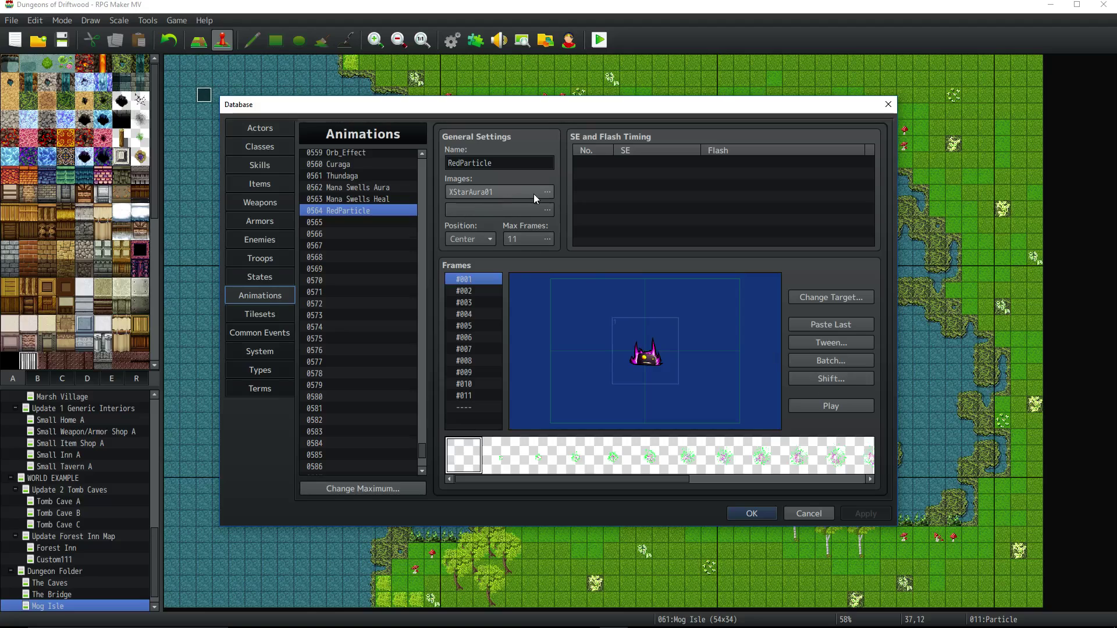
double_click(534, 196)
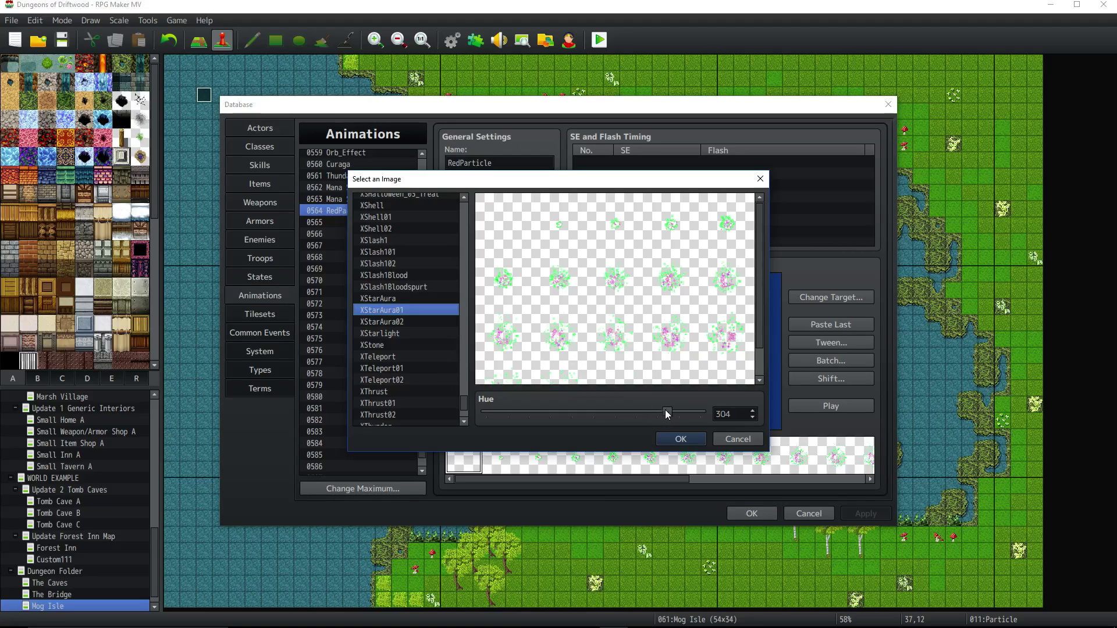
left_click_drag(659, 413, 642, 413)
left_click(679, 439)
left_click(816, 407)
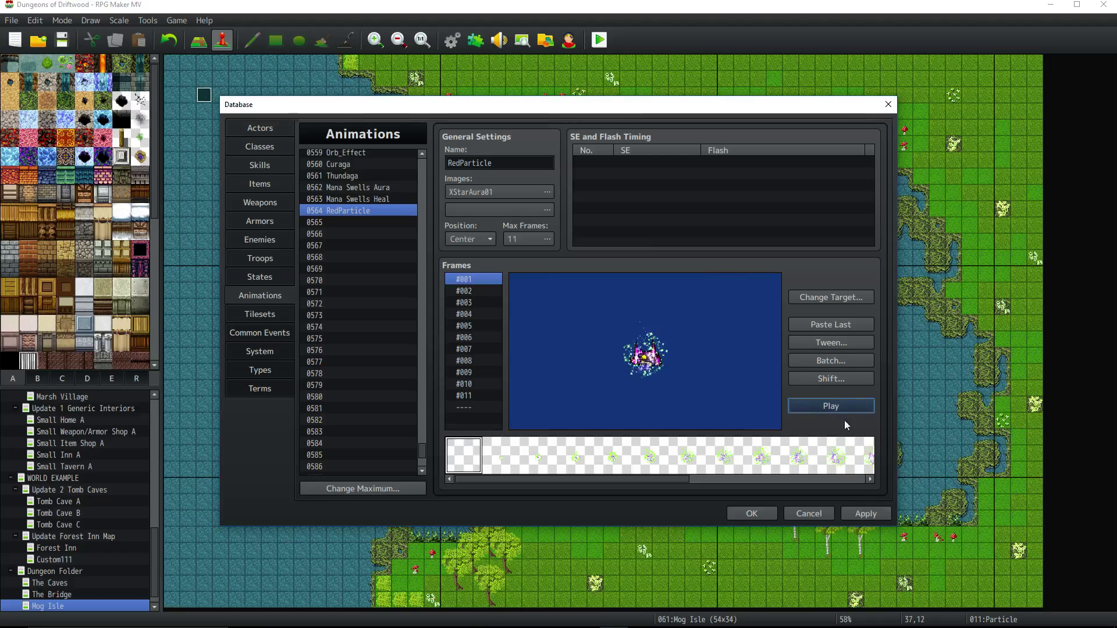
- Batch-set RedParticle's scale to 133% for frames 1–11 and cells 1–16, and apply the database changes
left_click(831, 361)
left_click(839, 373)
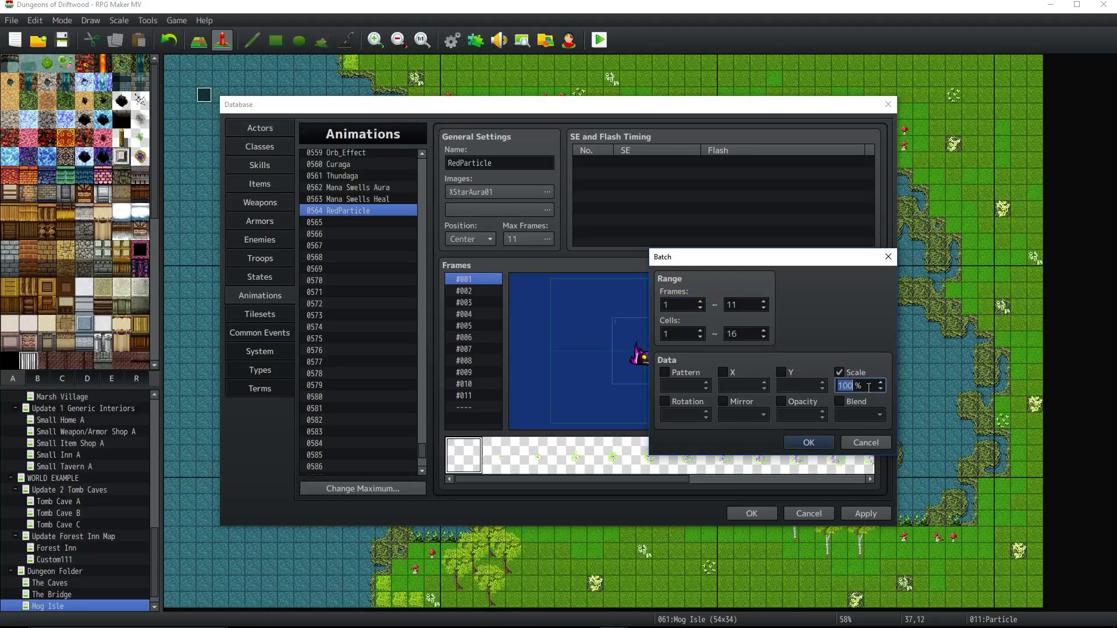
type("133")
left_click(819, 443)
left_click(864, 514)
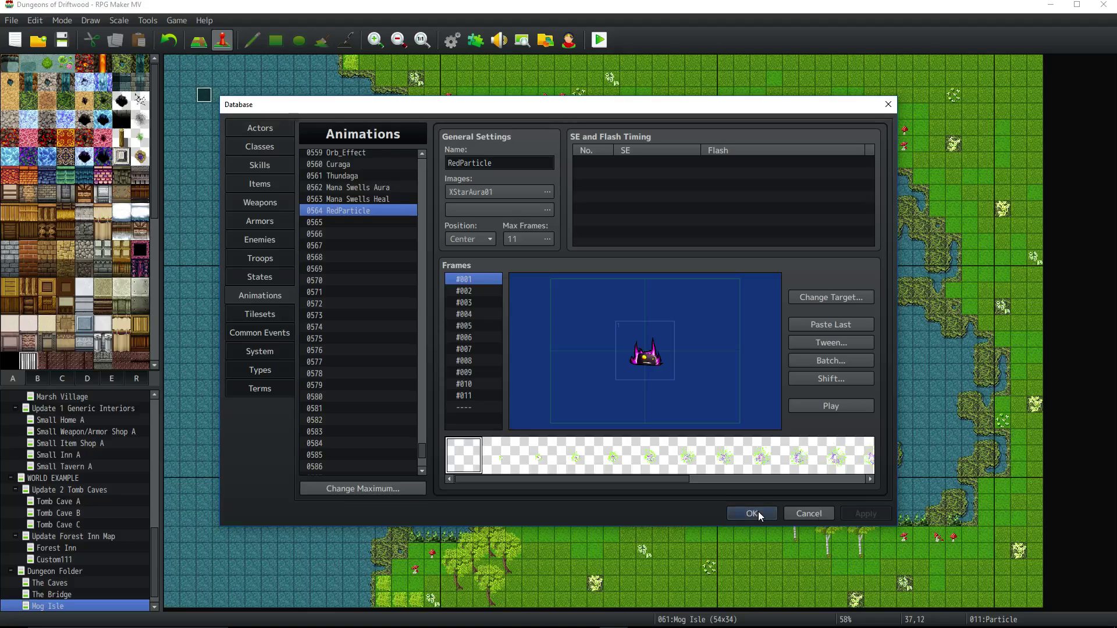
left_click(752, 515)
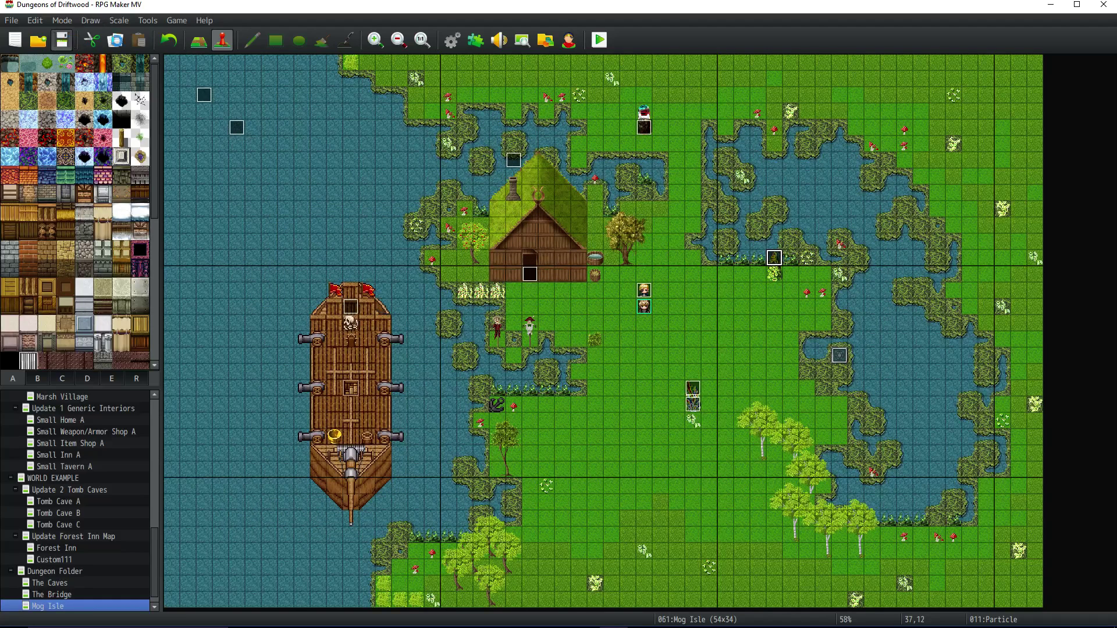
- Playtest Mog Isle and walk the party around the map to check the recolored, rescaled particle effect on the plant
left_click(599, 39)
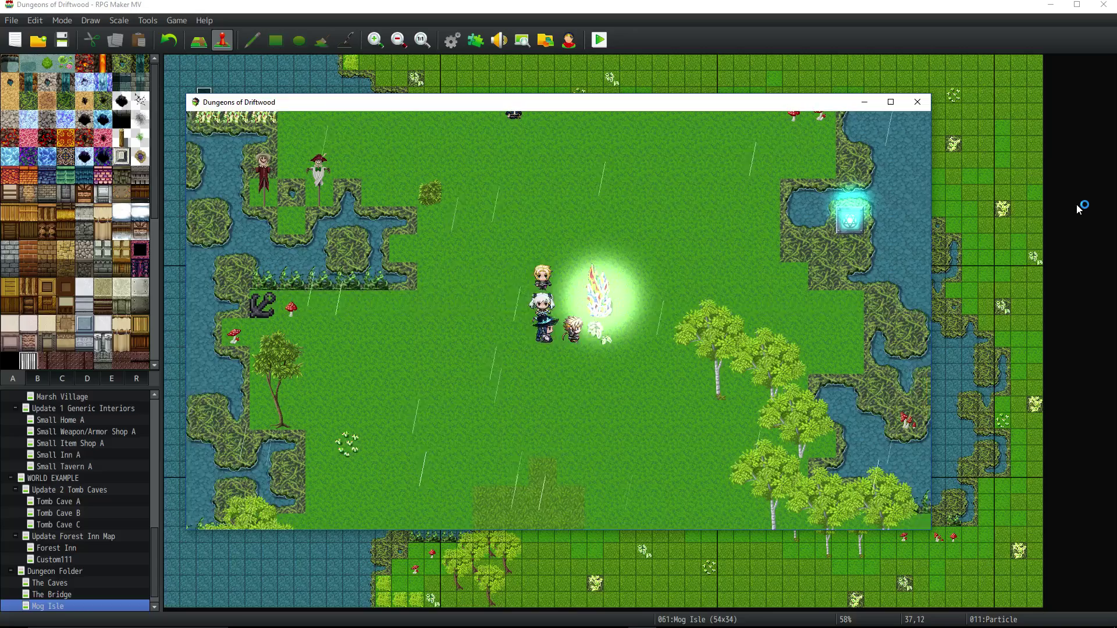
key("Down")
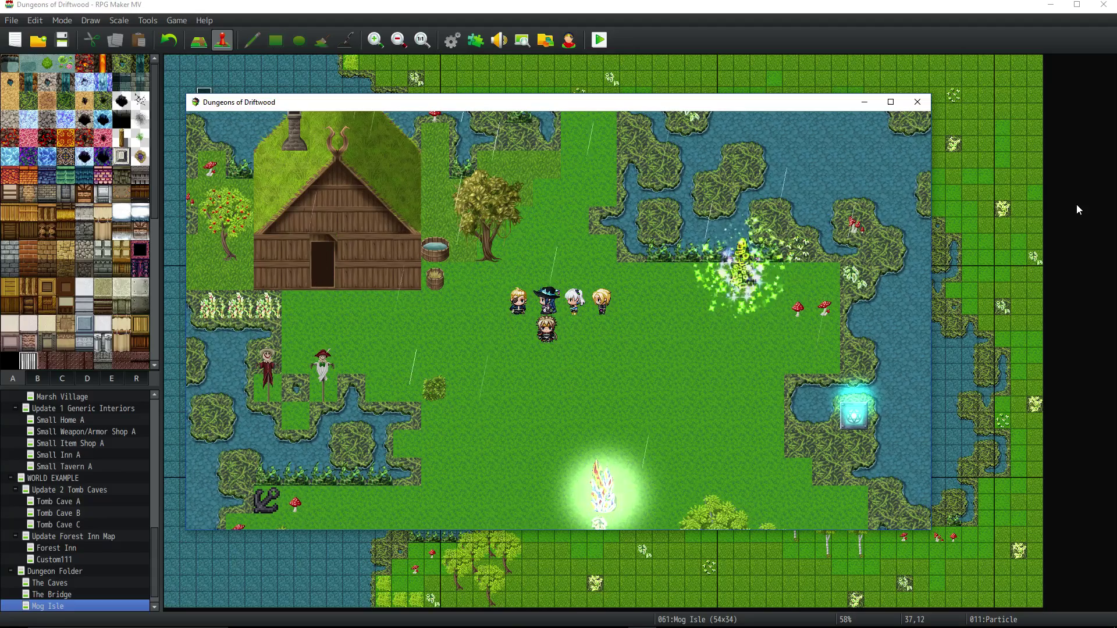
key("Up")
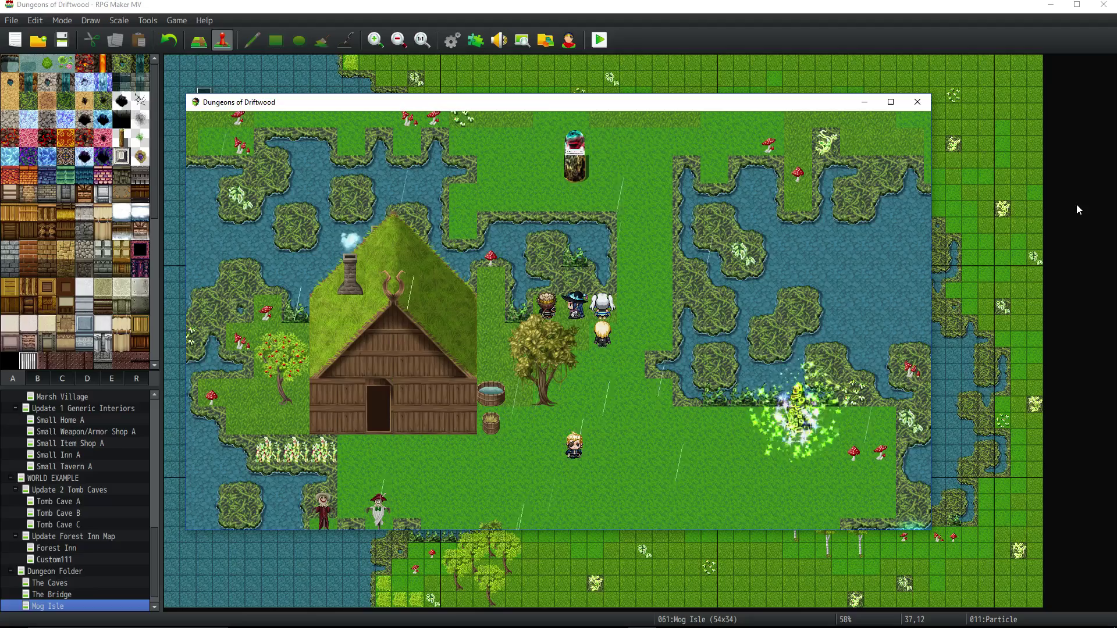
key("Right")
key("Up")
key("Left")
key("Down")
key("Down")
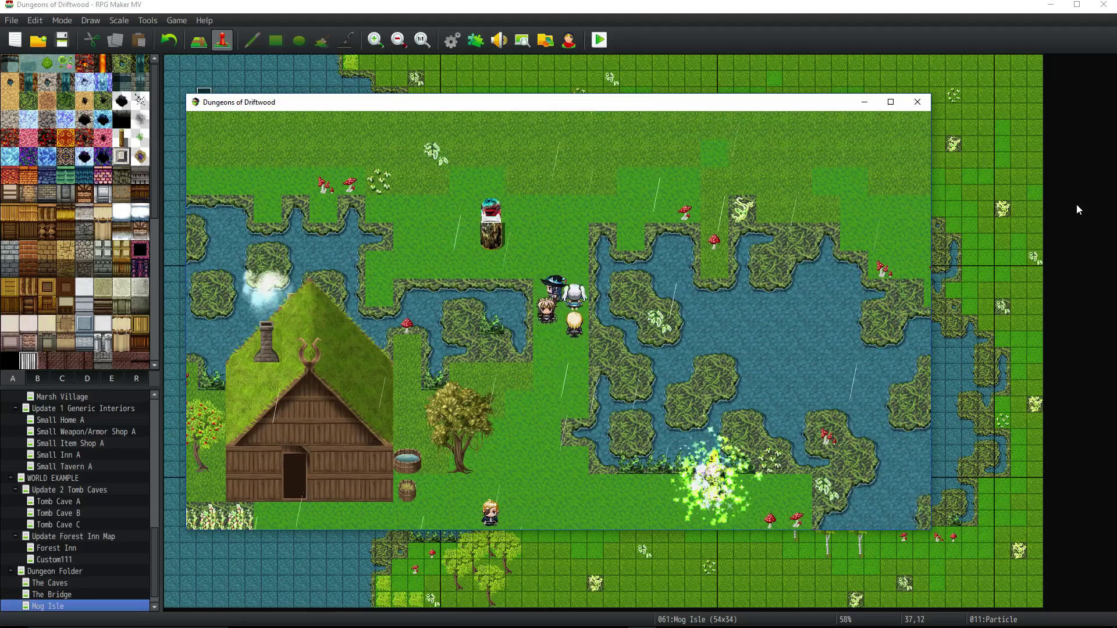